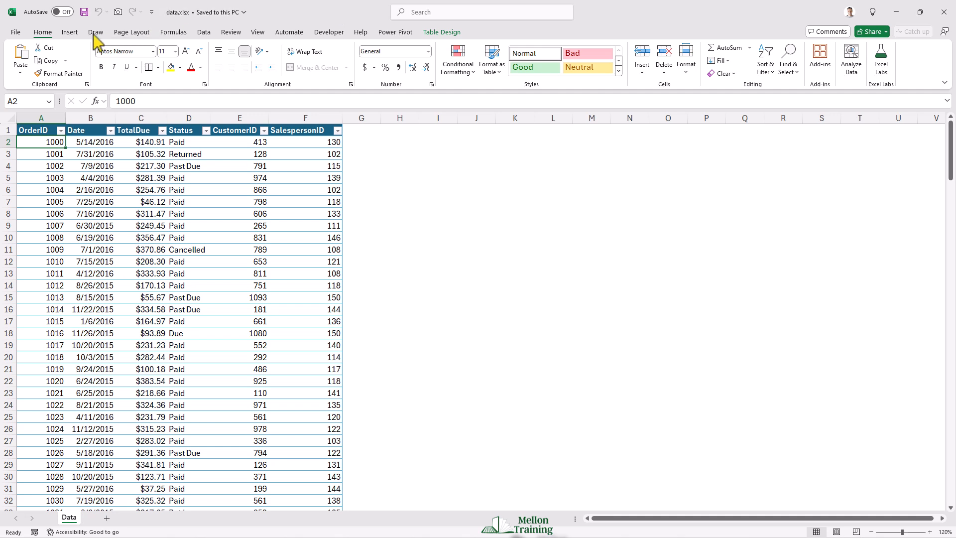
# Step: Insert a PivotTable based on the Transactions table, placed on a new worksheet
pyautogui.click(74, 30)
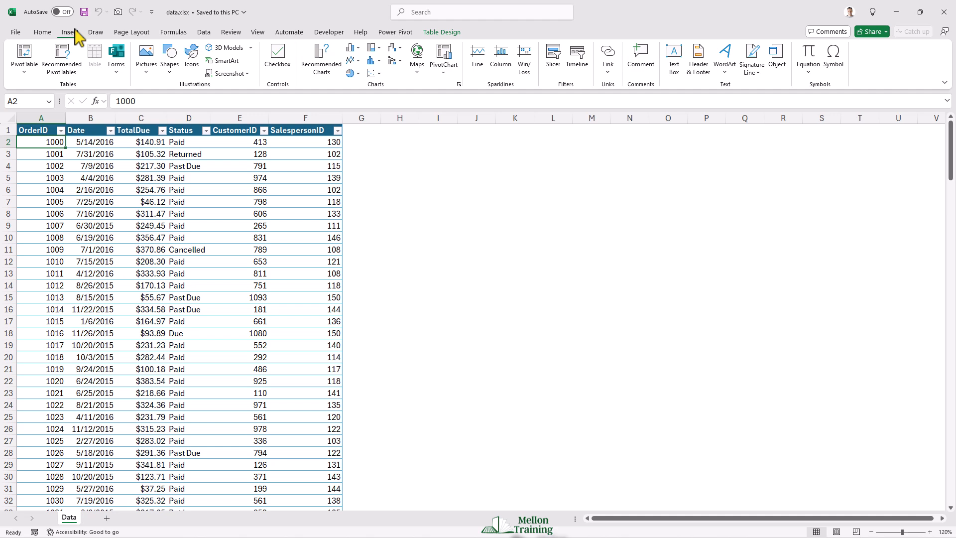
pyautogui.click(23, 55)
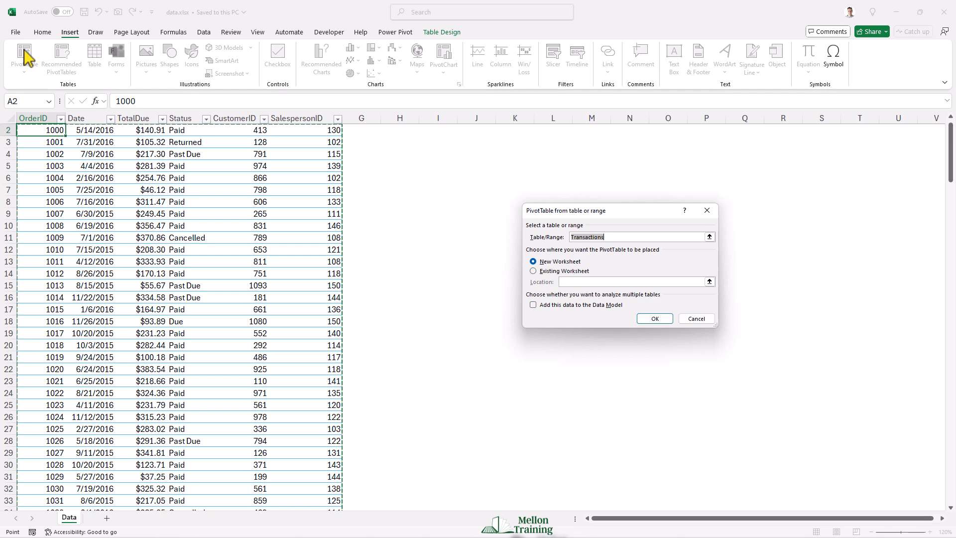
pyautogui.click(654, 318)
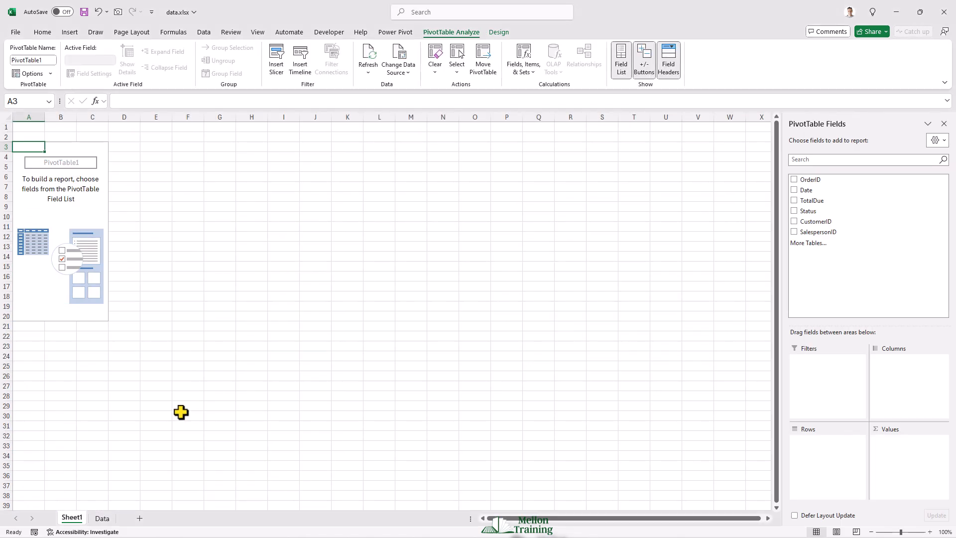
# Step: Rename the new PivotTable sheet as Add-ins and move it after the Data sheet
pyautogui.doubleClick(71, 518)
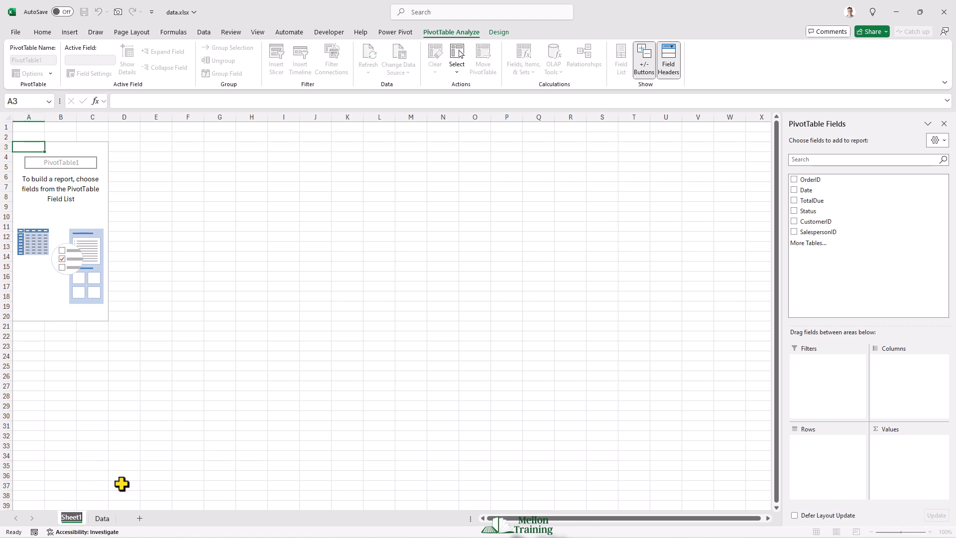
pyautogui.write('Add-i')
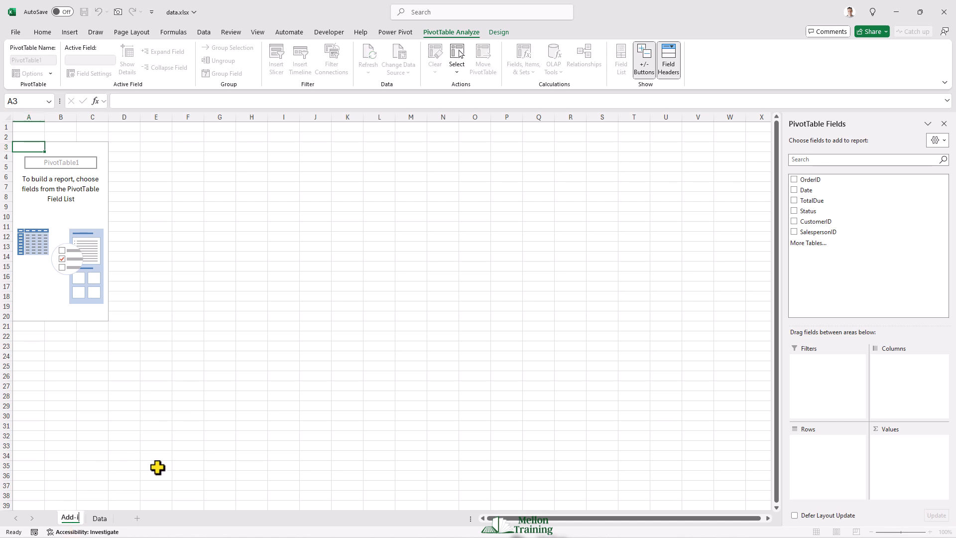
pyautogui.write('ns')
pyautogui.press('Return')
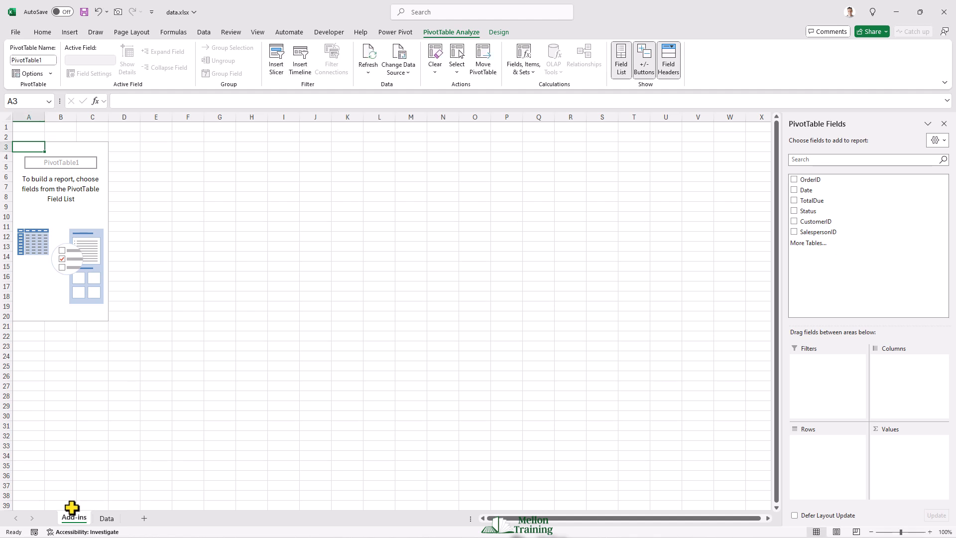
pyautogui.moveTo(75, 522); pyautogui.dragTo(123, 518)
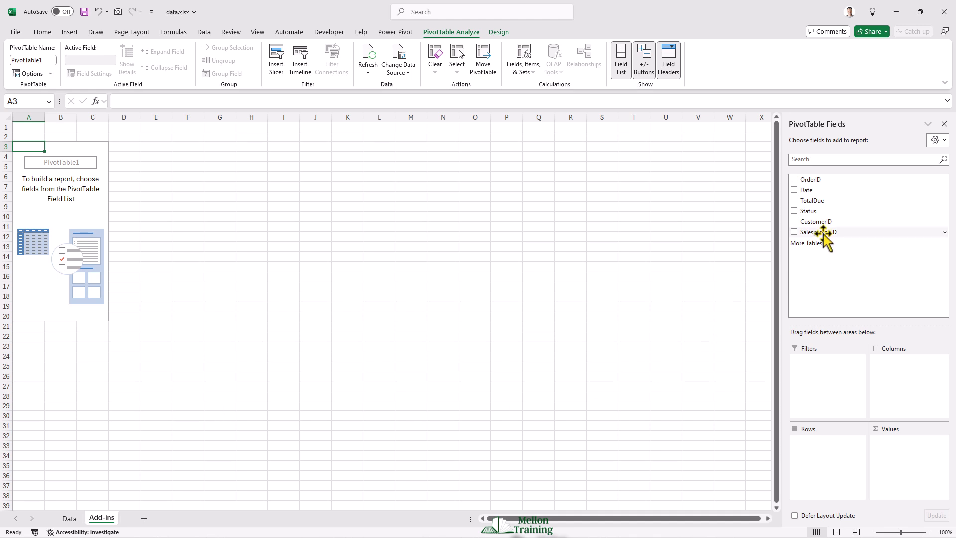
# Step: Put SalespersonID in the PivotTable rows and OrderID in the values, summarized by Count
pyautogui.moveTo(823, 233); pyautogui.dragTo(830, 444)
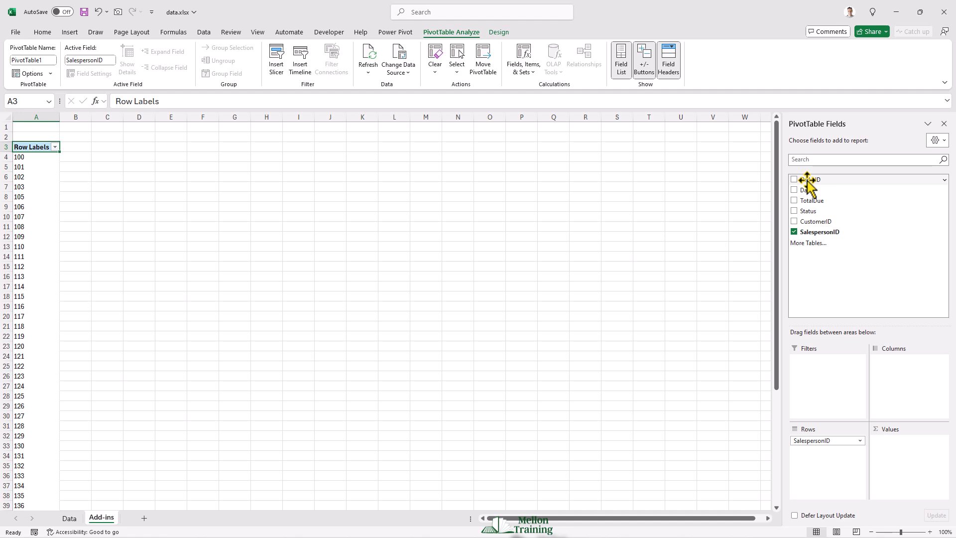
pyautogui.moveTo(809, 181); pyautogui.dragTo(897, 453)
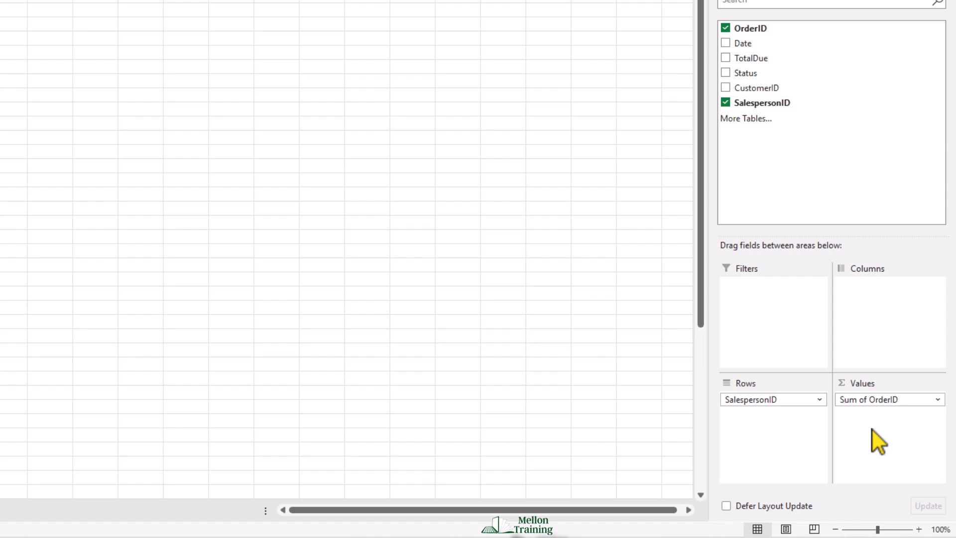
pyautogui.click(938, 401)
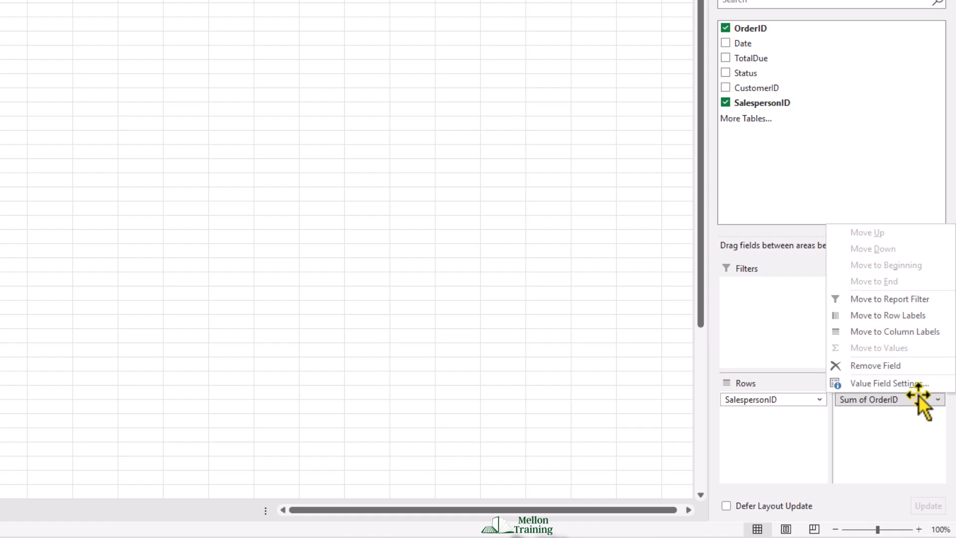
pyautogui.click(896, 384)
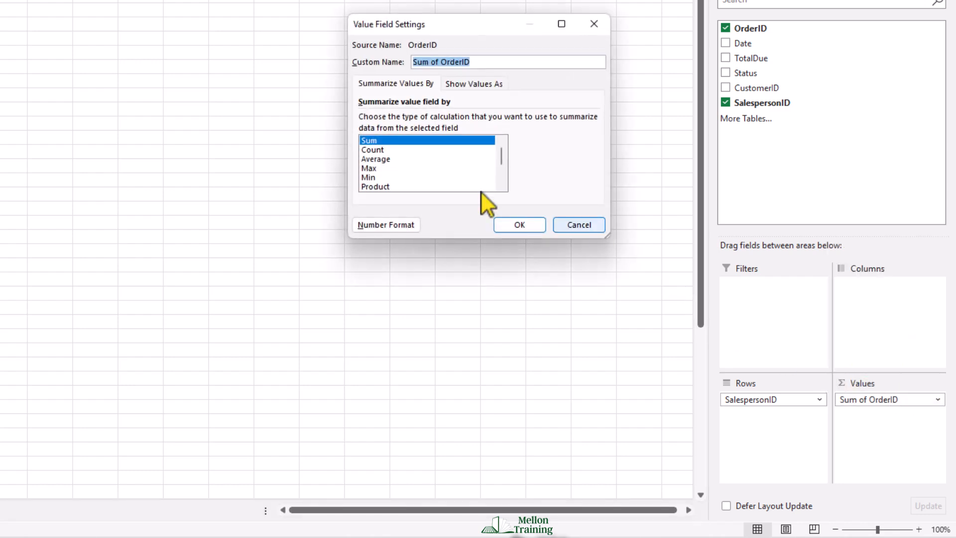
pyautogui.click(378, 149)
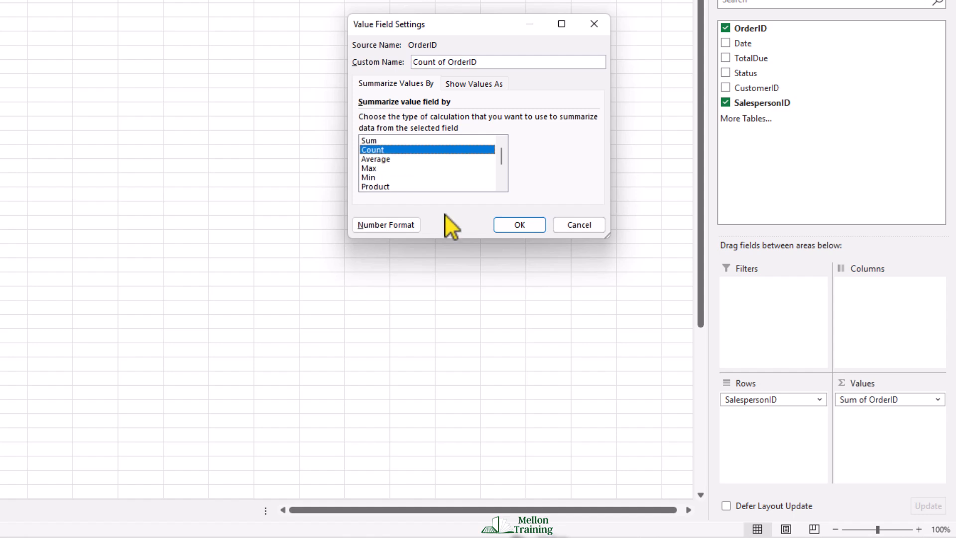
pyautogui.click(519, 225)
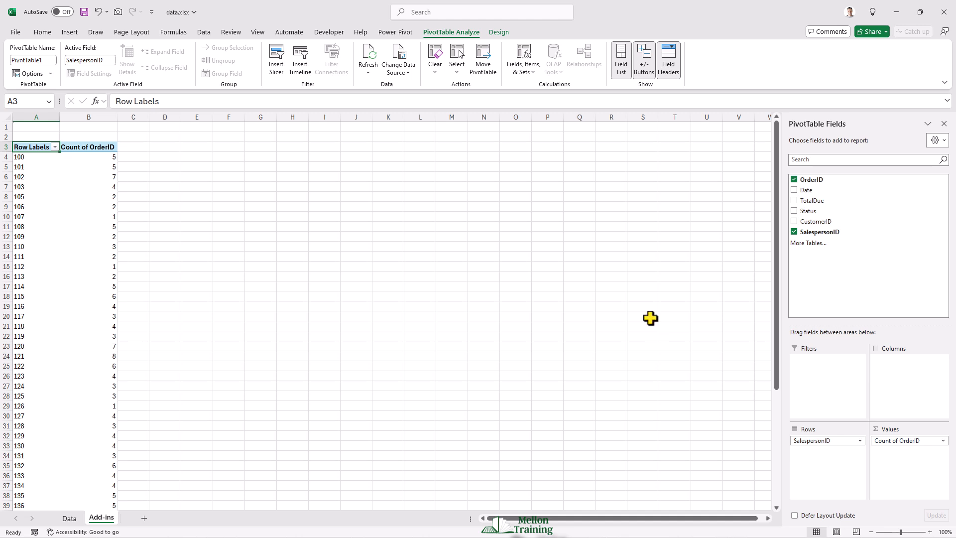
# Step: Add TotalDue to the PivotTable values and sort the salespeople by Count of OrderID from largest to smallest
pyautogui.moveTo(813, 201); pyautogui.dragTo(905, 454)
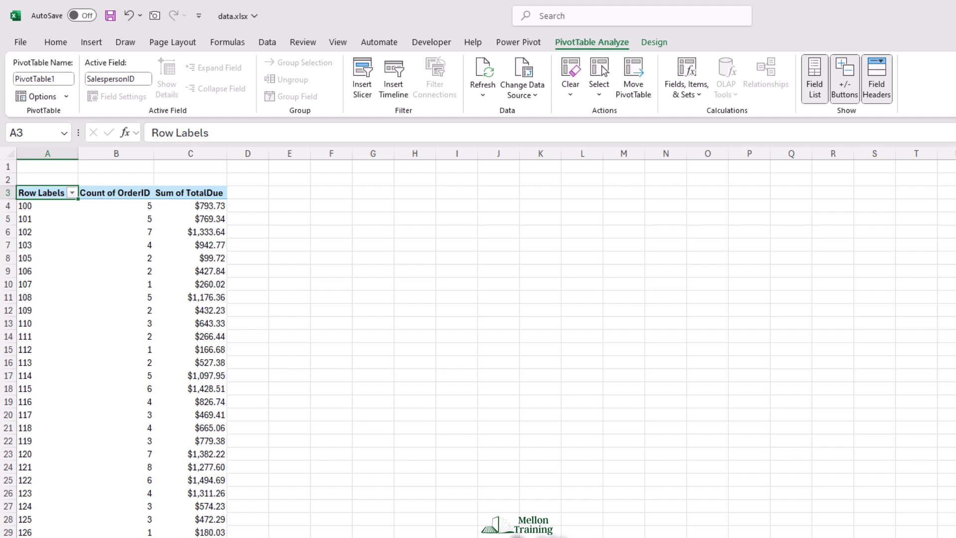
pyautogui.click(114, 204)
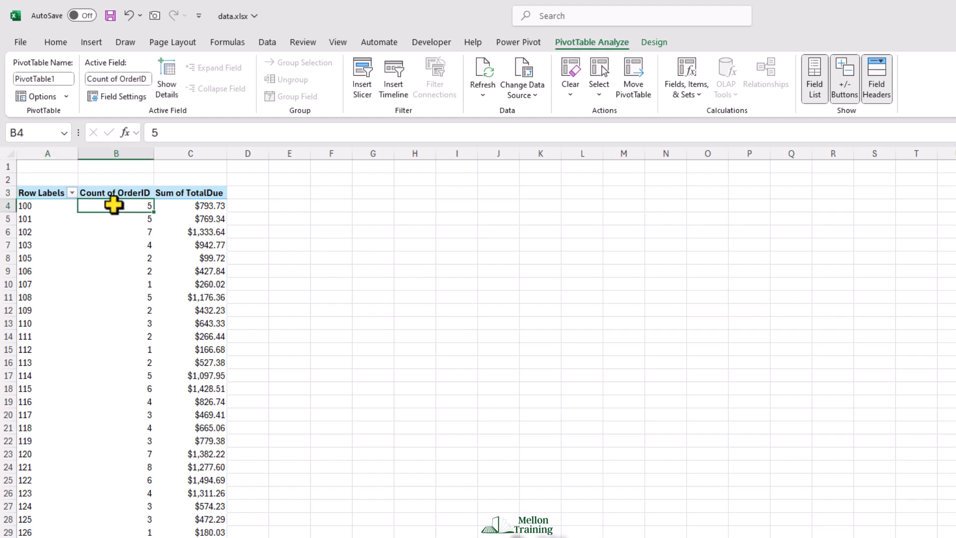
pyautogui.rightClick(114, 205)
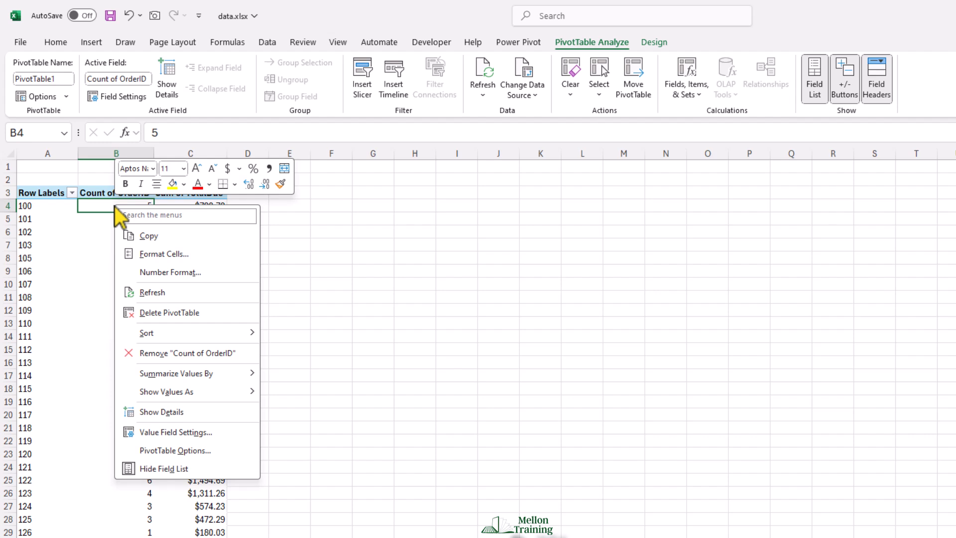
pyautogui.moveTo(256, 332)
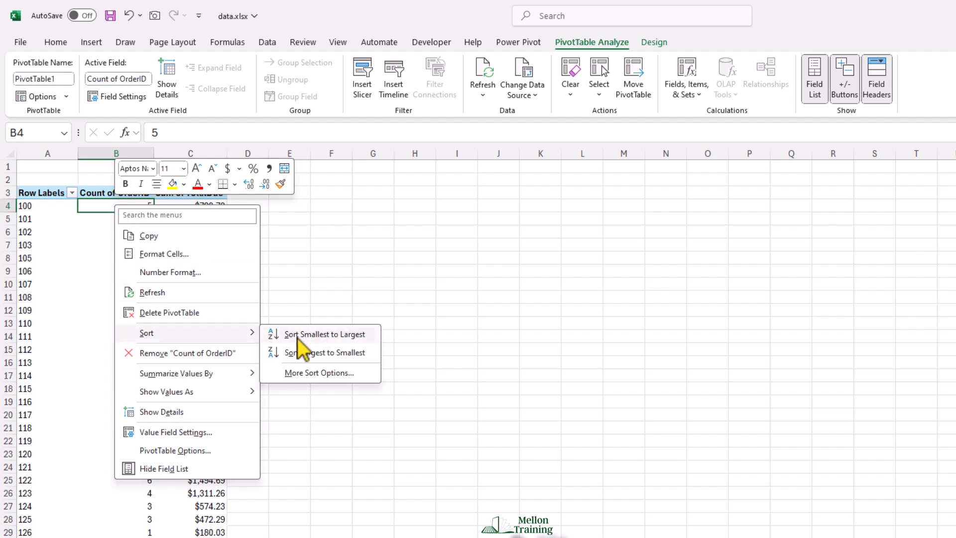
pyautogui.click(353, 356)
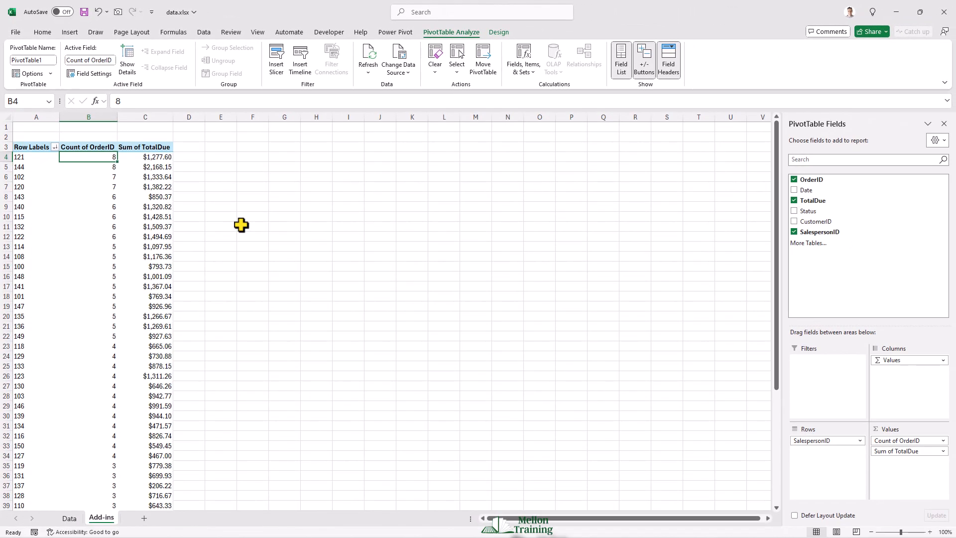
pyautogui.click(49, 32)
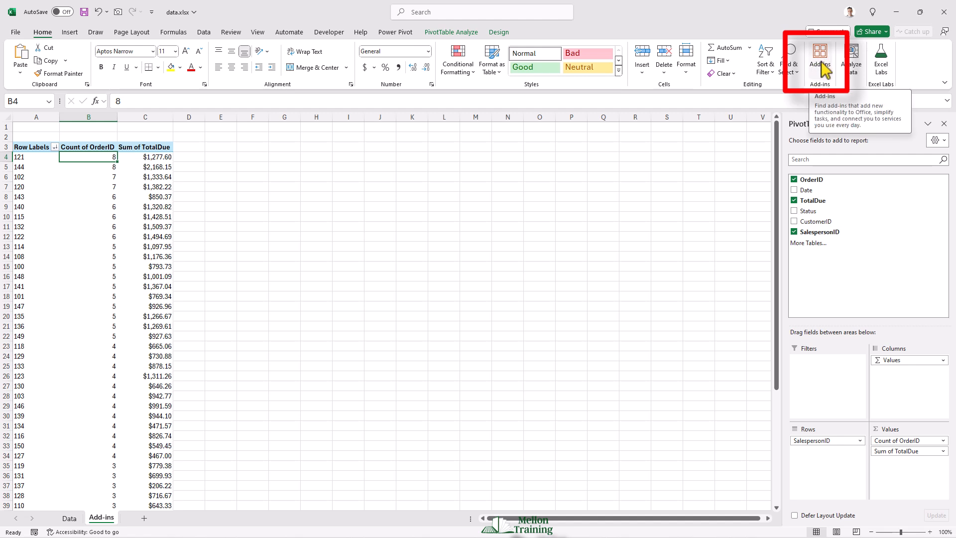
pyautogui.click(70, 33)
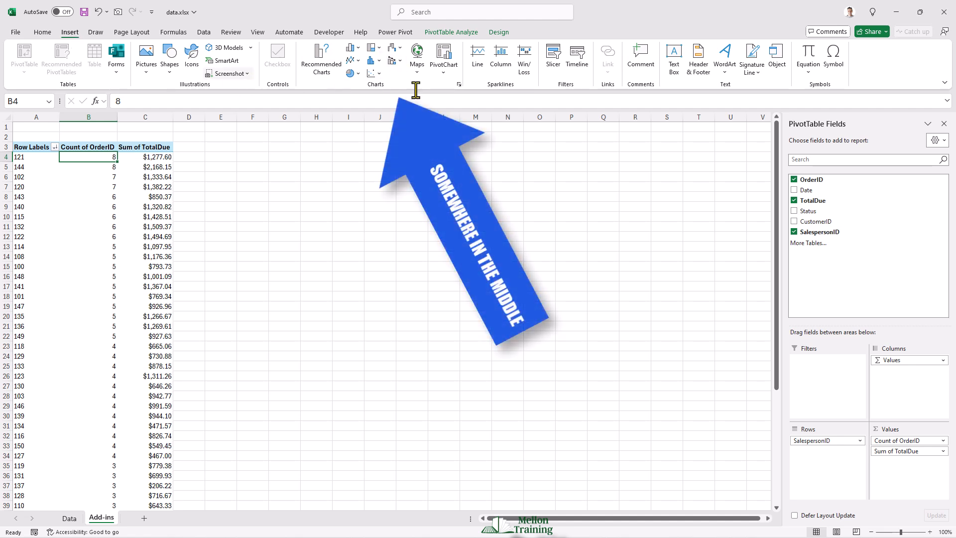
# Step: Search the add-ins for "people" and insert the People Graph add-in on the sheet
pyautogui.click(42, 33)
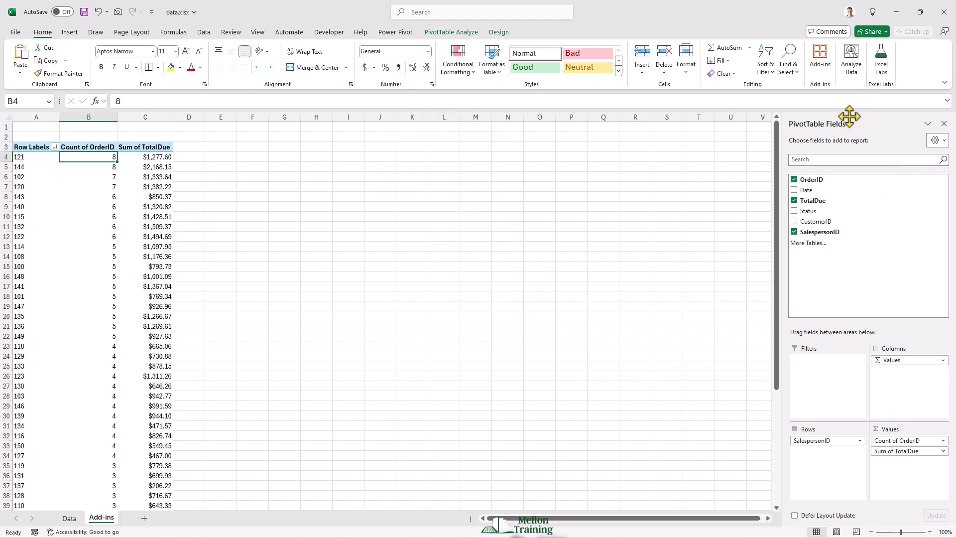
pyautogui.click(820, 71)
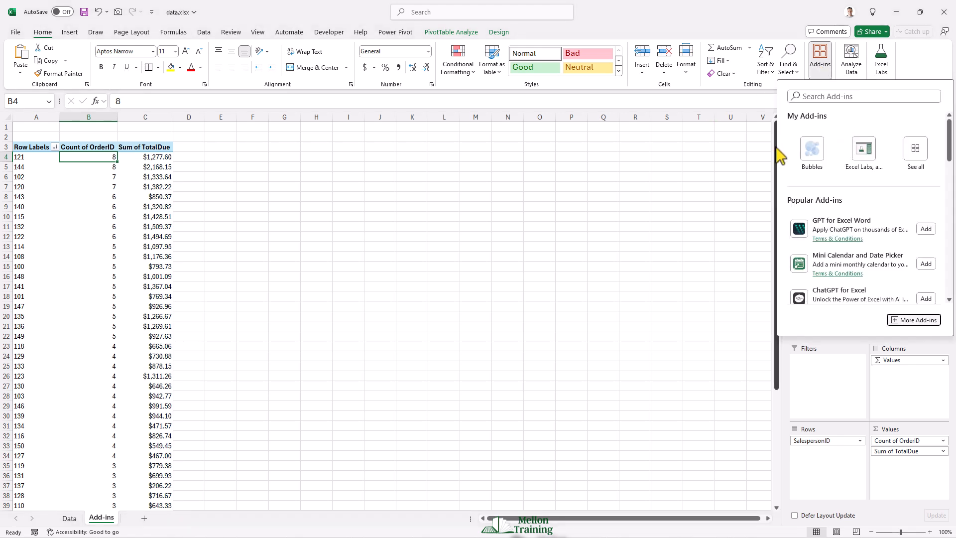
pyautogui.click(822, 96)
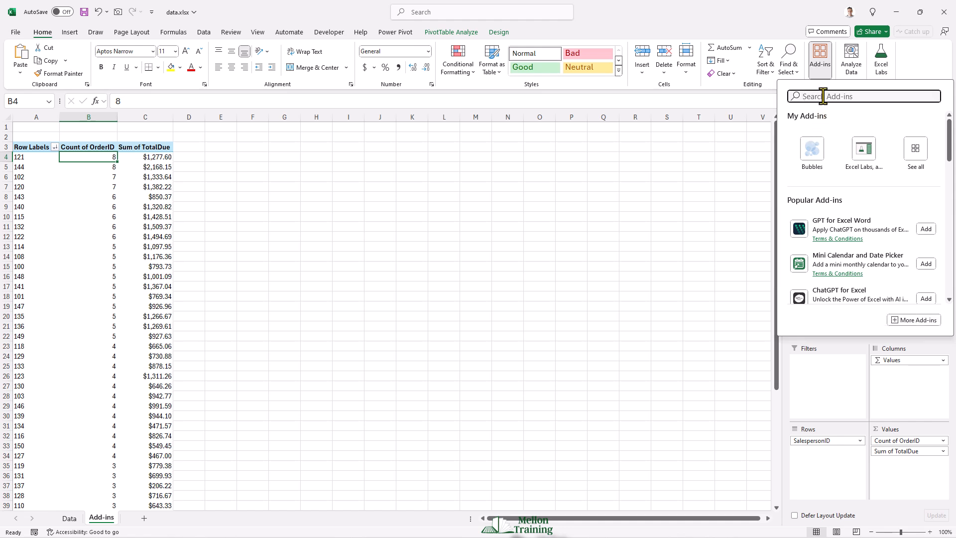
pyautogui.write('people')
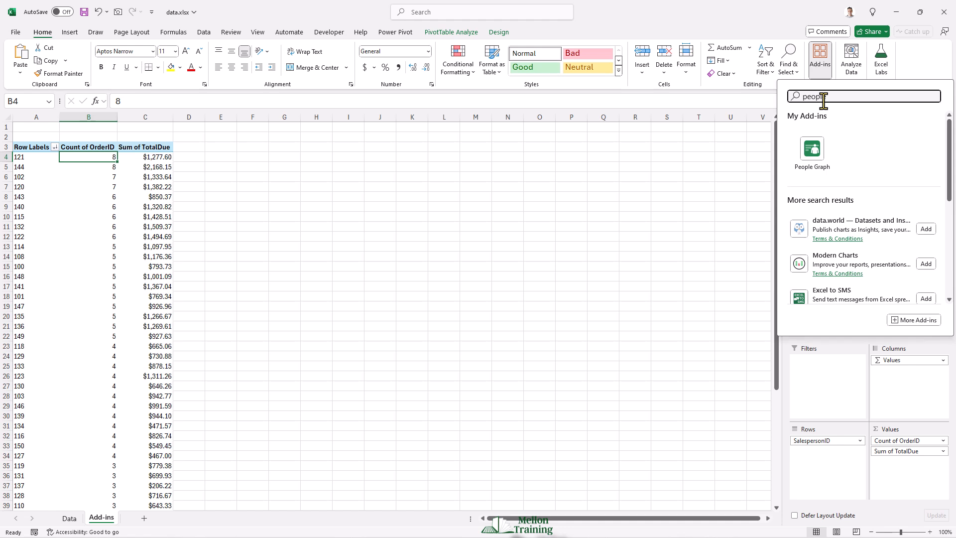
pyautogui.click(814, 149)
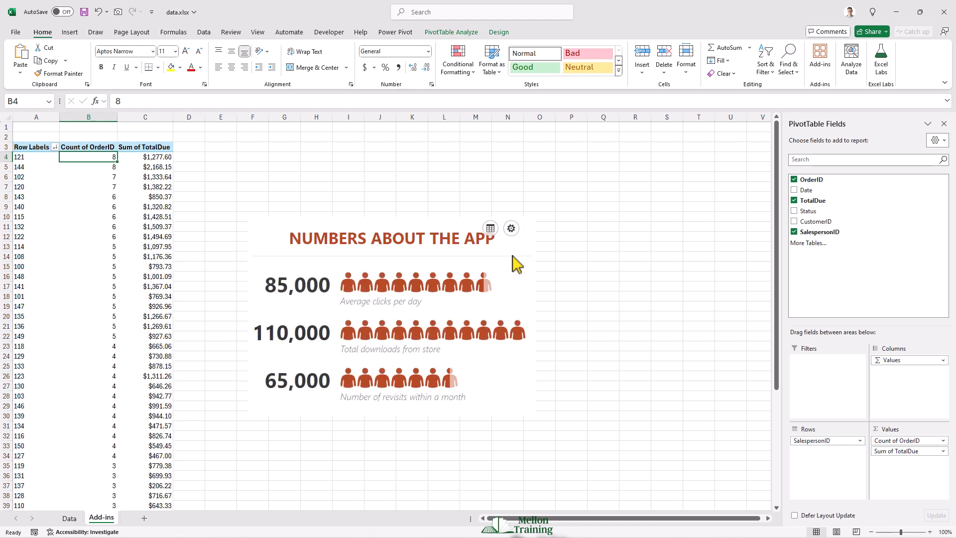
# Step: Move the People Graph beside the PivotTable and enlarge it to cover about columns D to O, rows 3 to 25
pyautogui.click(351, 226)
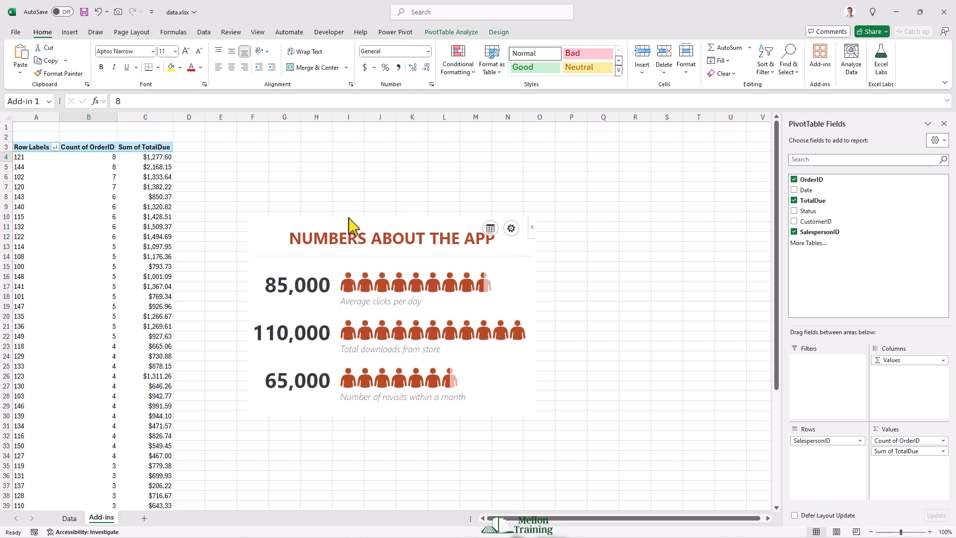
pyautogui.moveTo(297, 135); pyautogui.dragTo(294, 124)
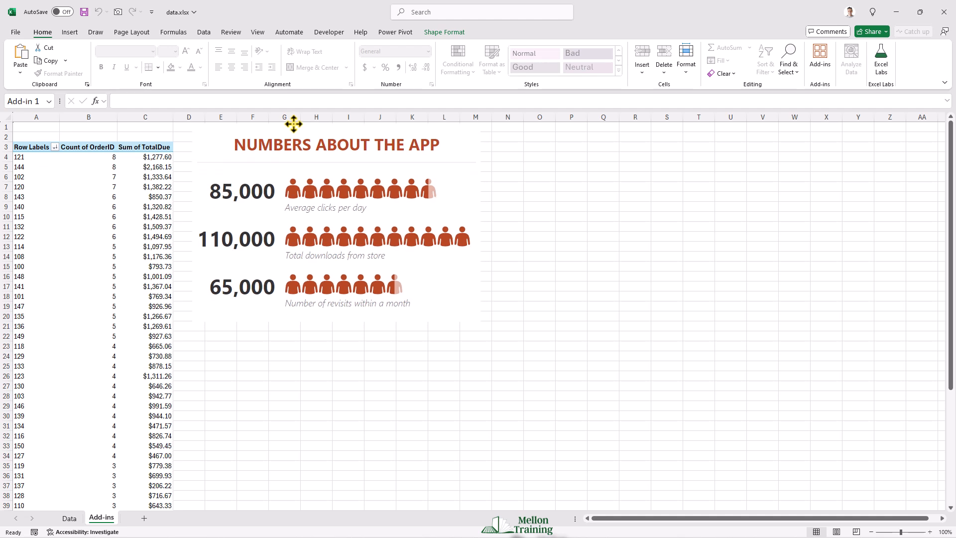
pyautogui.moveTo(497, 331); pyautogui.dragTo(553, 349)
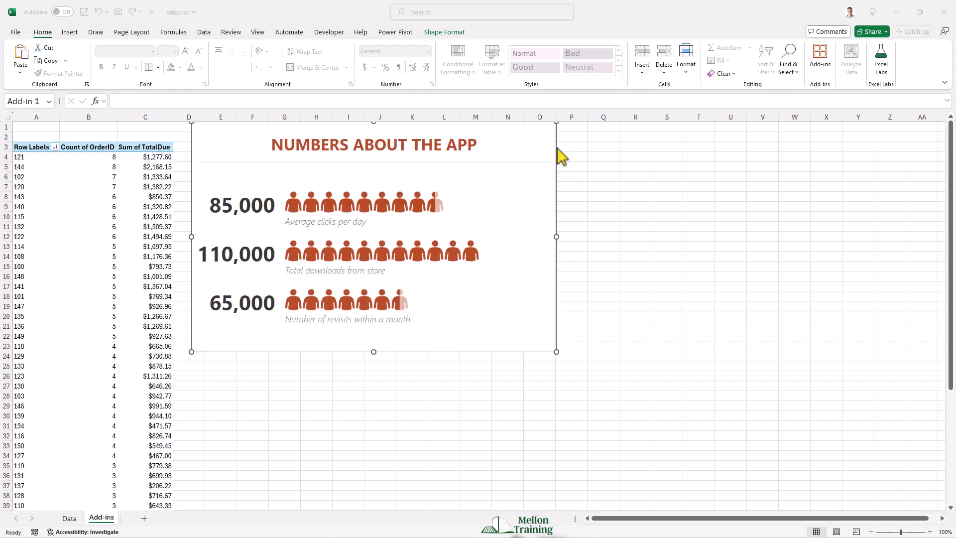
pyautogui.moveTo(555, 153); pyautogui.dragTo(559, 166)
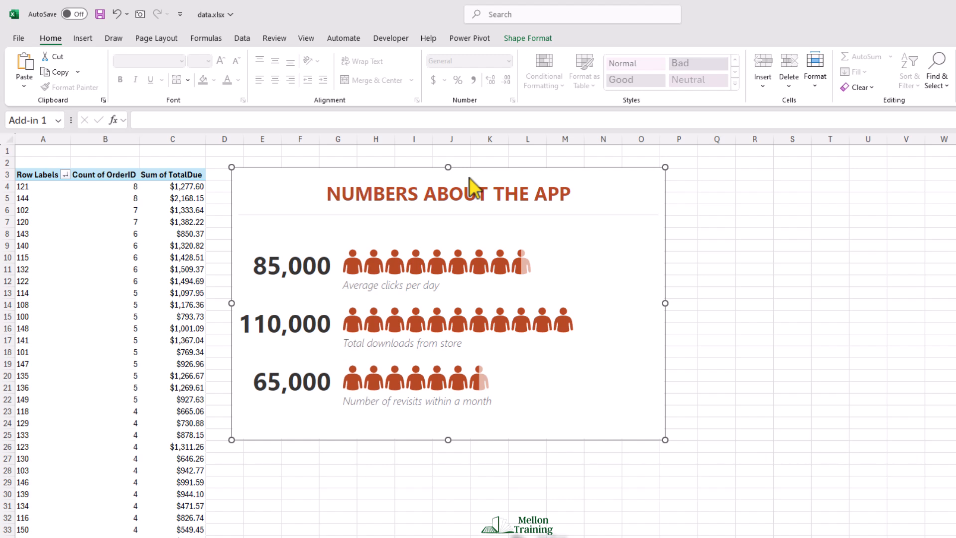
# Step: Create the People Graph from the salesperson IDs and order counts in columns A and B, selecting 50 rows from A4 down
pyautogui.moveTo(600, 239)
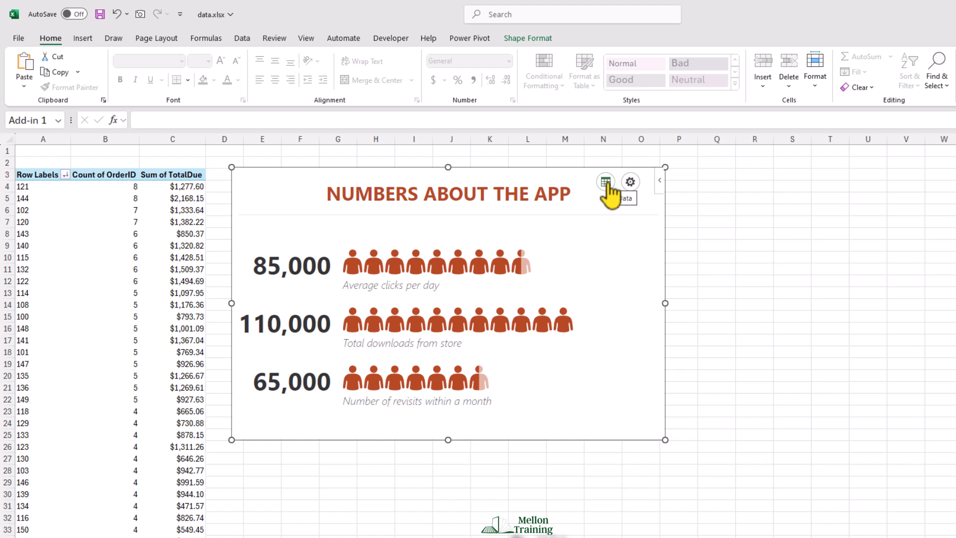
pyautogui.click(605, 182)
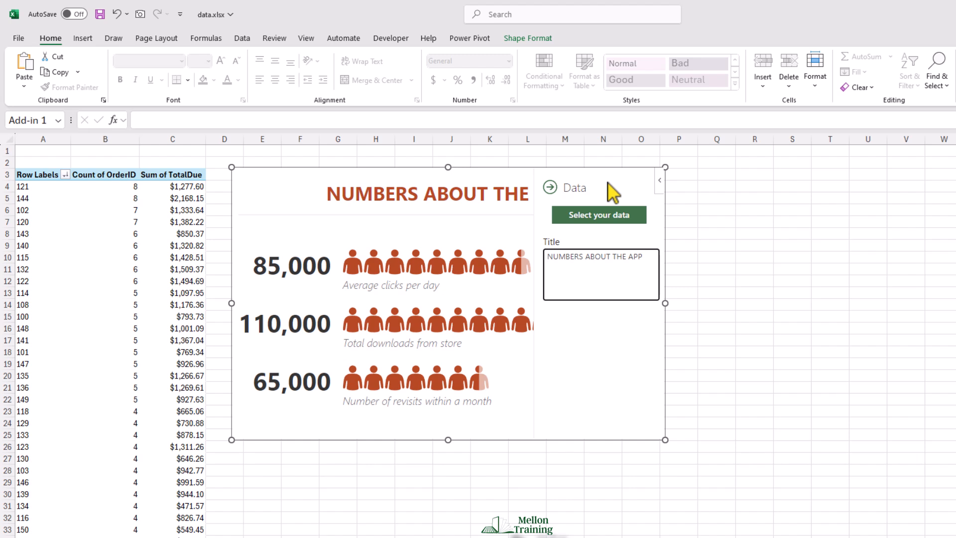
pyautogui.click(605, 215)
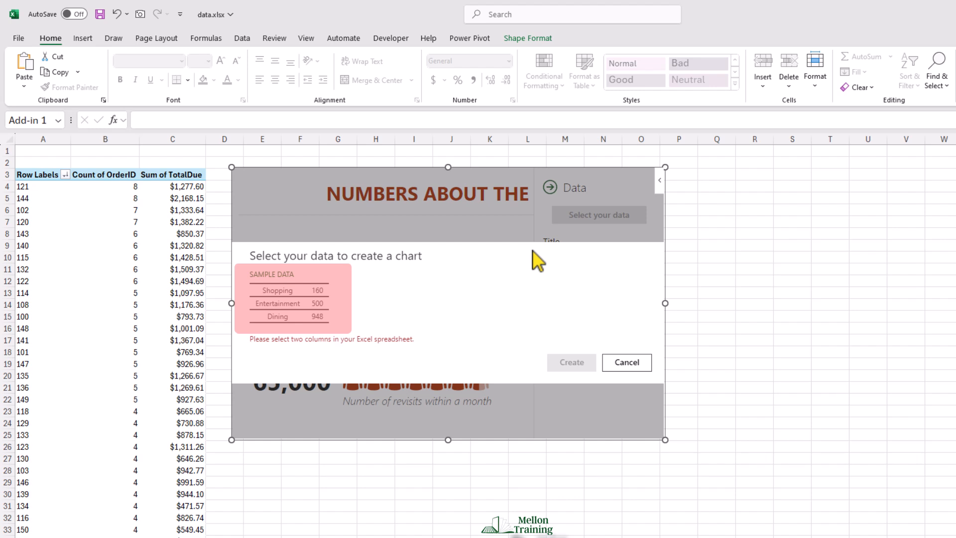
pyautogui.click(23, 187)
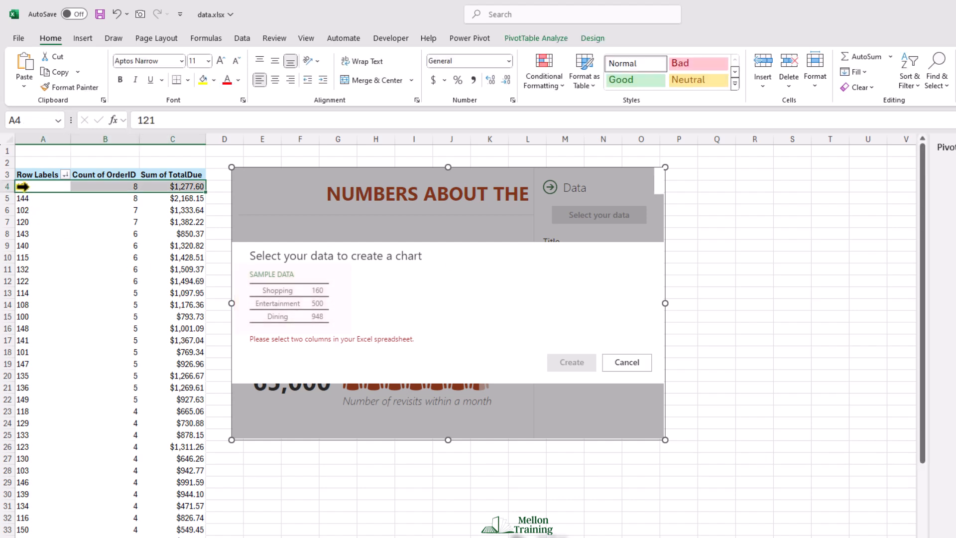
pyautogui.moveTo(36, 186); pyautogui.dragTo(119, 537)
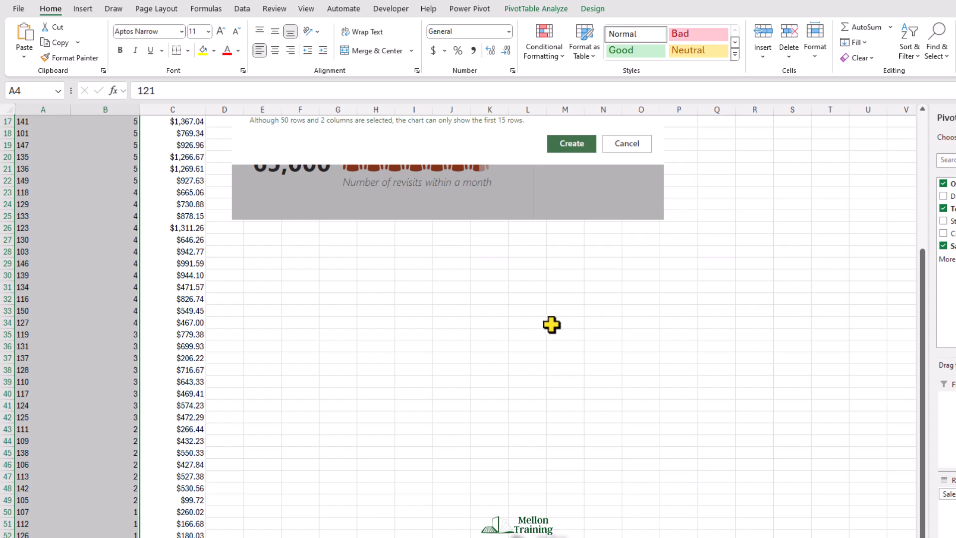
pyautogui.scroll(3, 550, 335)
pyautogui.scroll(-3, 550, 335)
pyautogui.scroll(5, 550, 335)
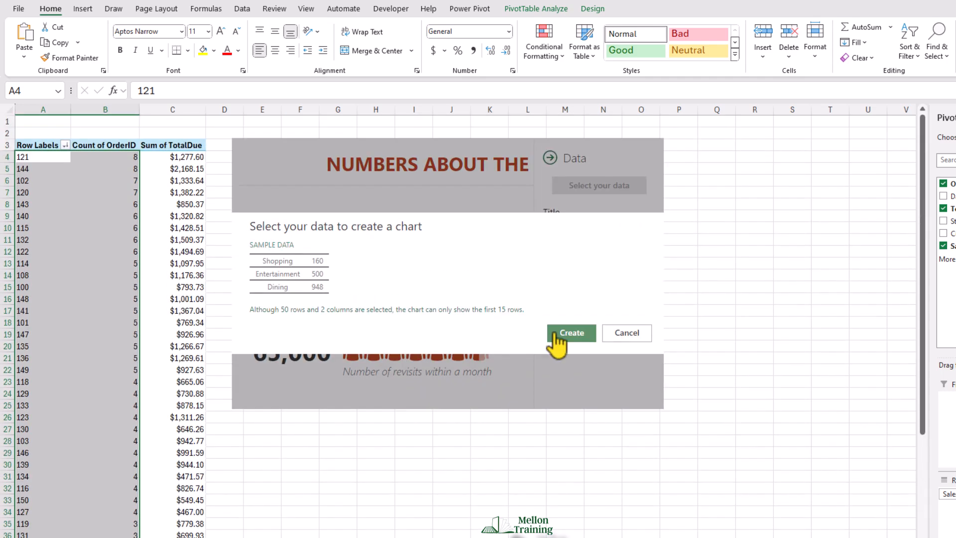
pyautogui.click(567, 333)
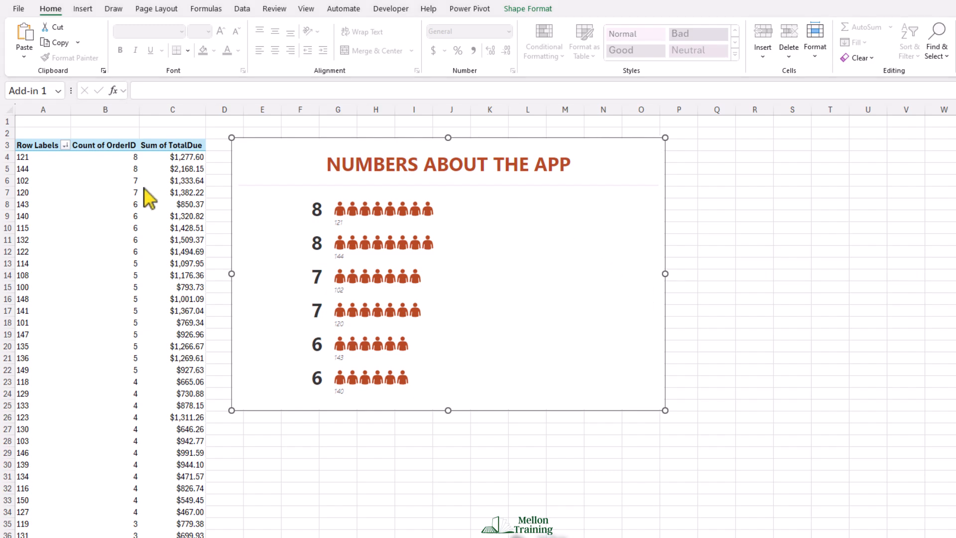
# Step: Add the Status field to the PivotTable's filters
pyautogui.click(102, 193)
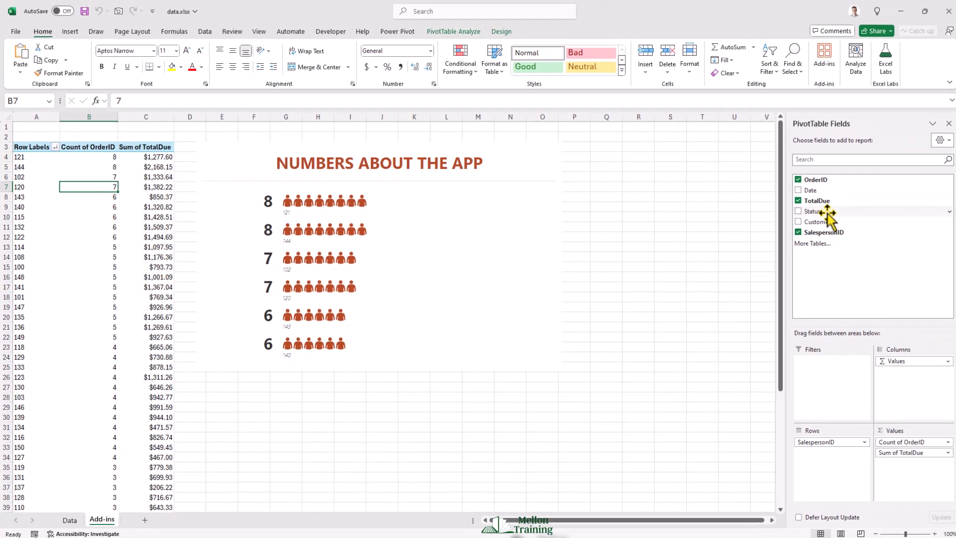
pyautogui.moveTo(934, 219); pyautogui.dragTo(951, 413)
pyautogui.moveTo(821, 372); pyautogui.dragTo(820, 372)
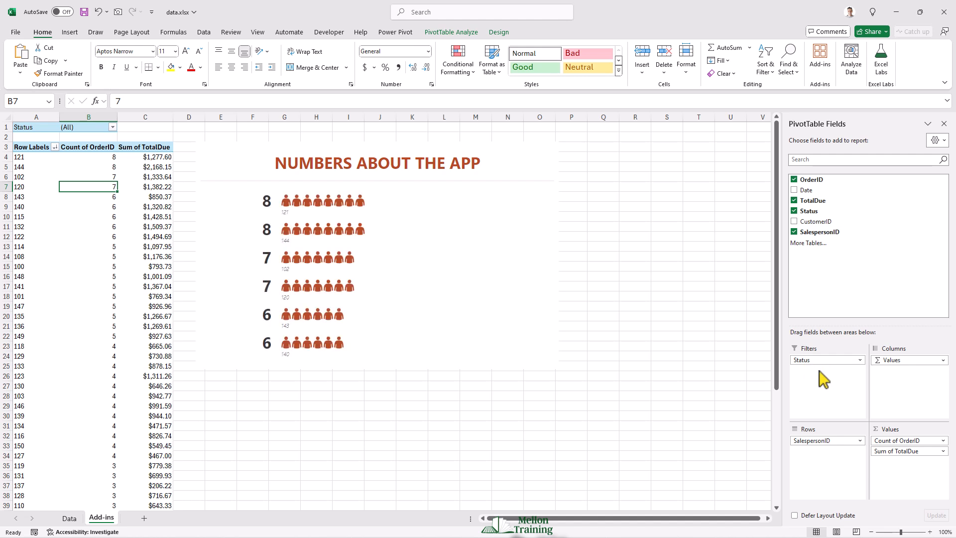
# Step: Filter the PivotTable's Status to multiple items, excluding Cancelled and Returned and keeping Due, Paid and Past Due
pyautogui.click(113, 127)
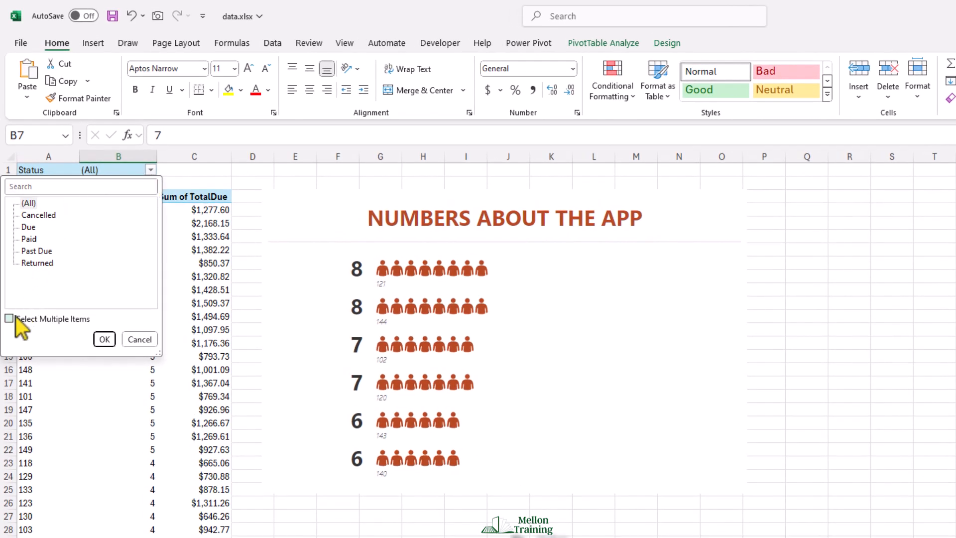
pyautogui.click(9, 318)
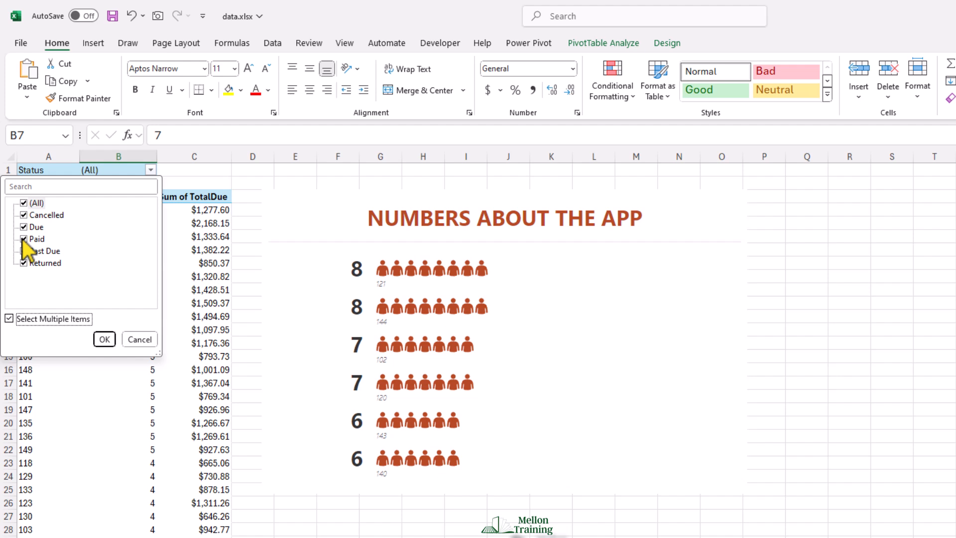
pyautogui.click(24, 214)
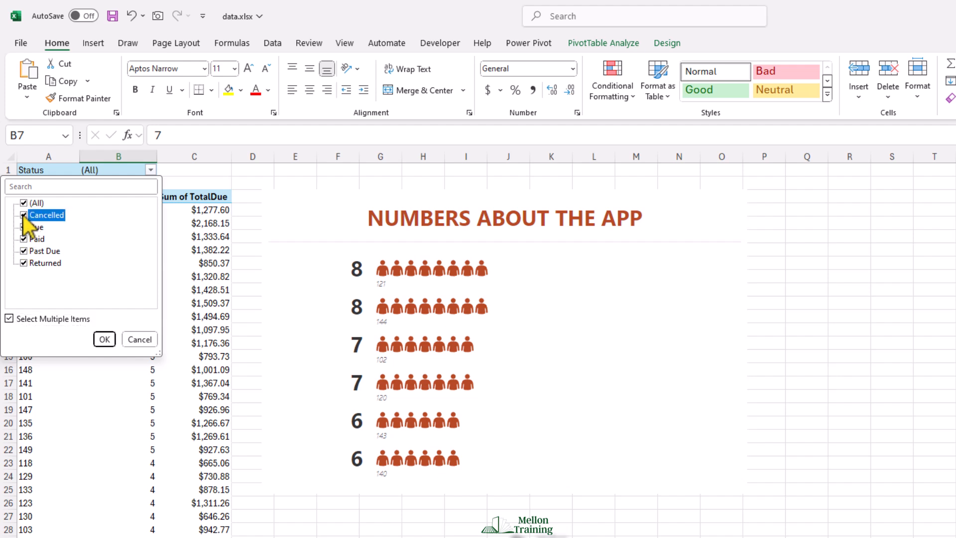
pyautogui.click(25, 262)
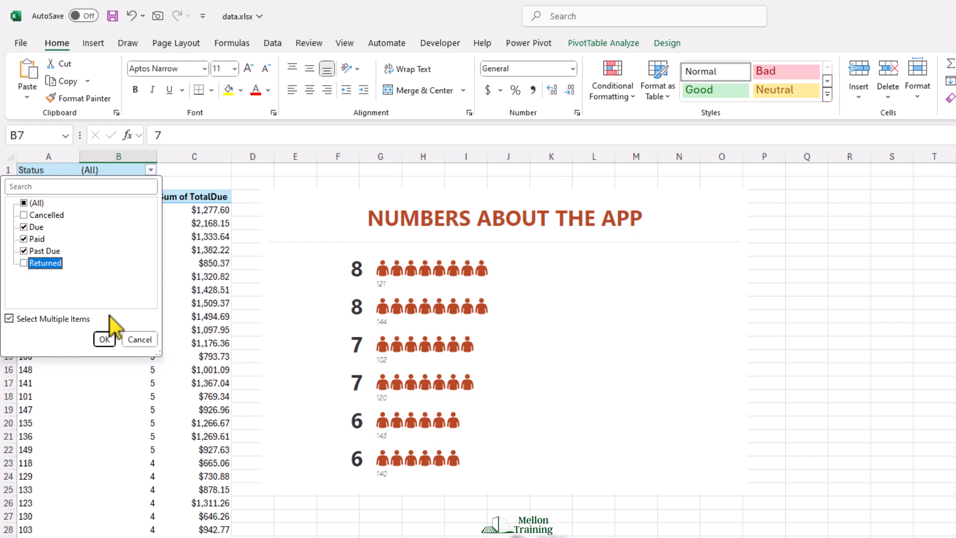
pyautogui.click(104, 340)
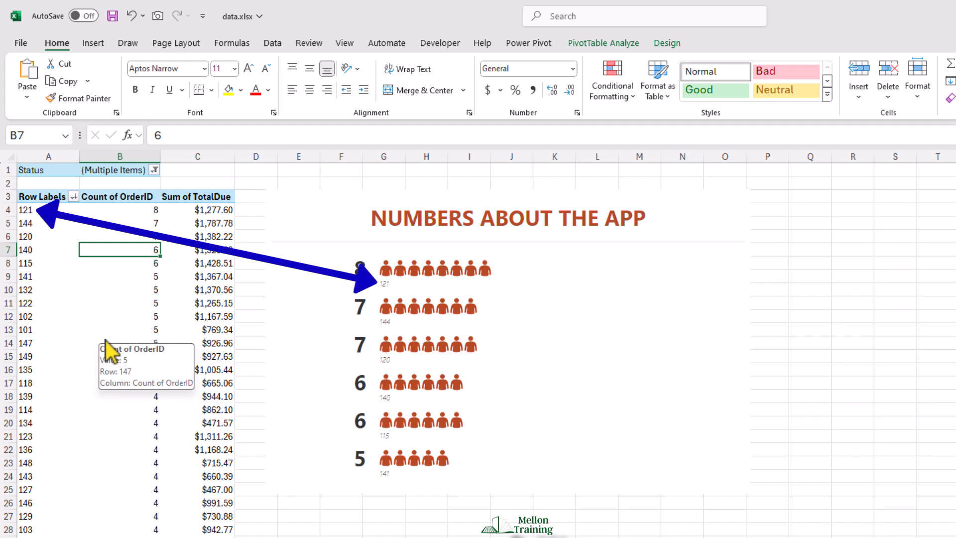
pyautogui.click(74, 211)
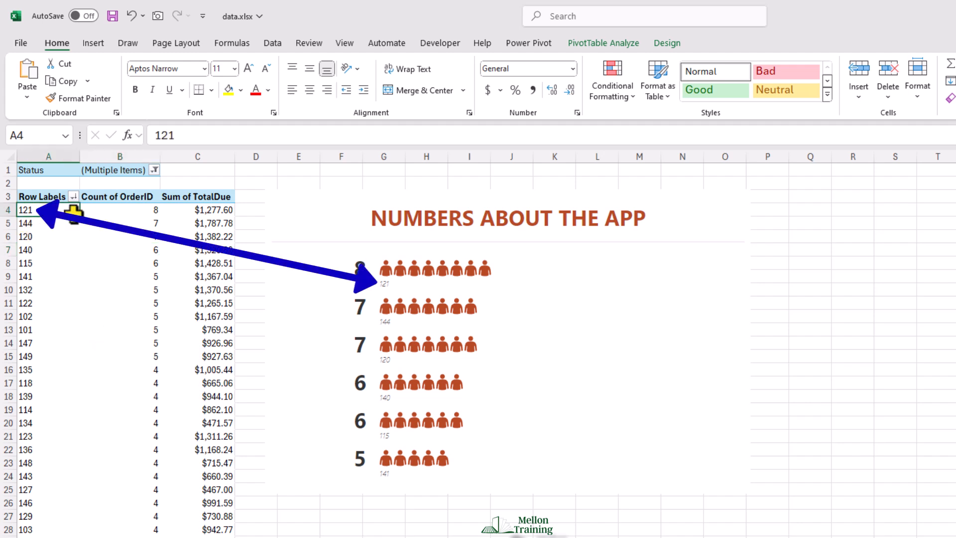
pyautogui.moveTo(74, 211); pyautogui.dragTo(185, 212)
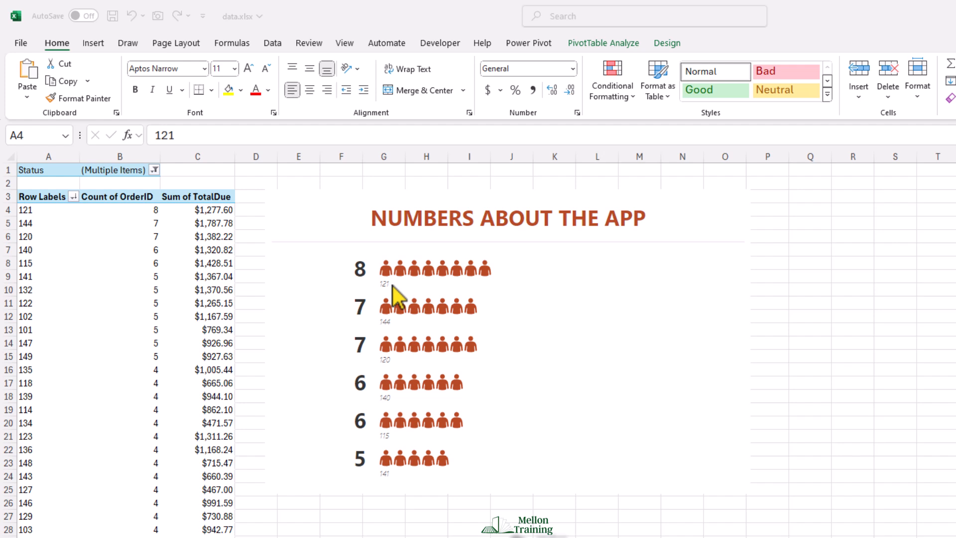
# Step: Change the People Graph's title to "Collectable Activities" and close its data settings
pyautogui.click(341, 189)
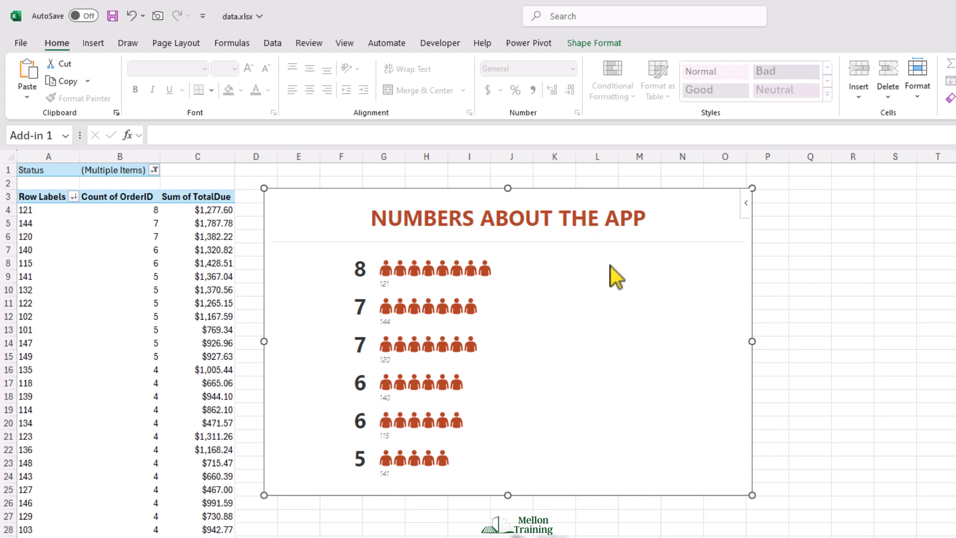
pyautogui.click(685, 204)
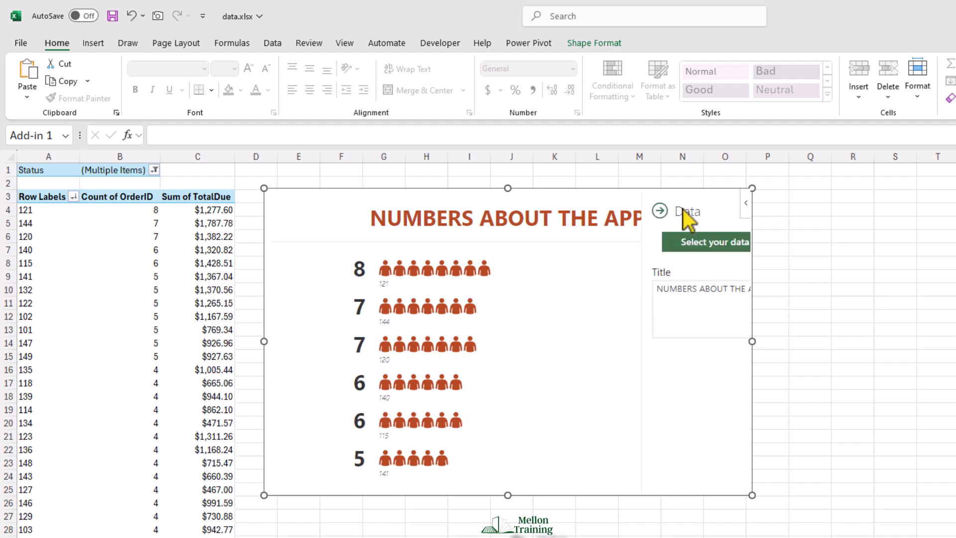
pyautogui.moveTo(731, 288); pyautogui.dragTo(628, 289)
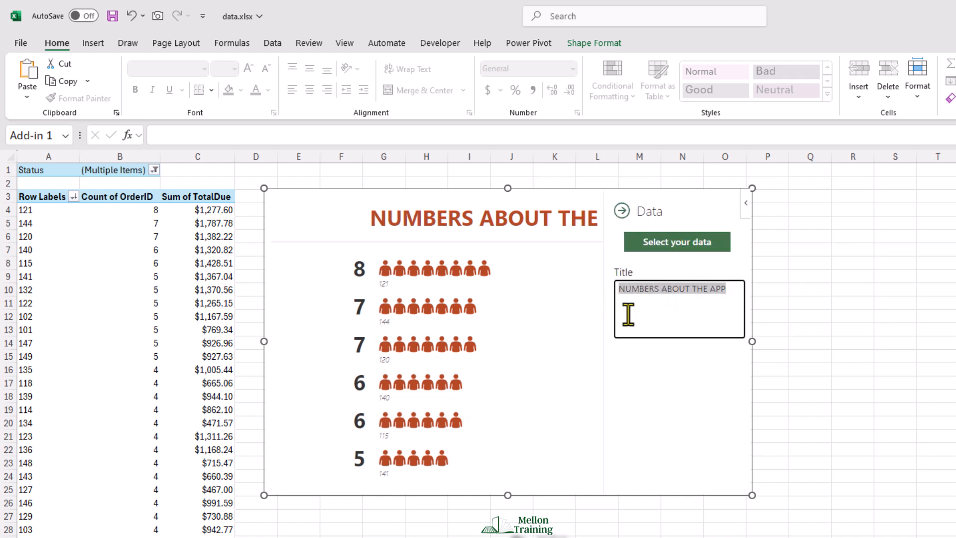
pyautogui.write('colle')
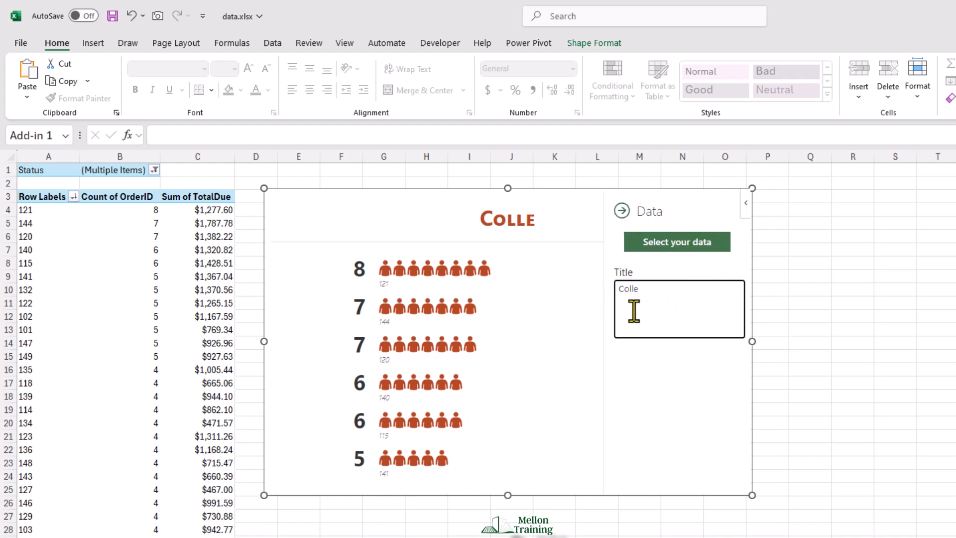
pyautogui.write('ctable')
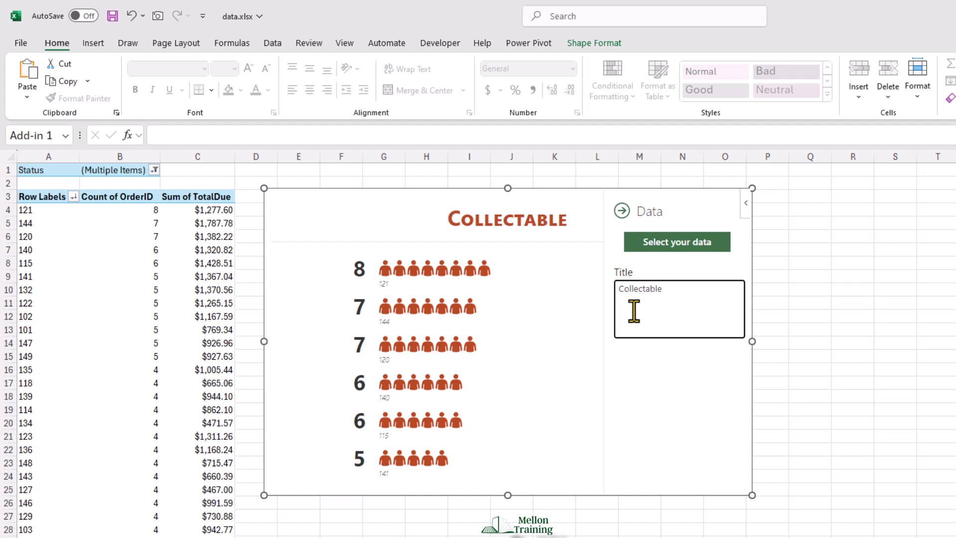
pyautogui.write(' Acti')
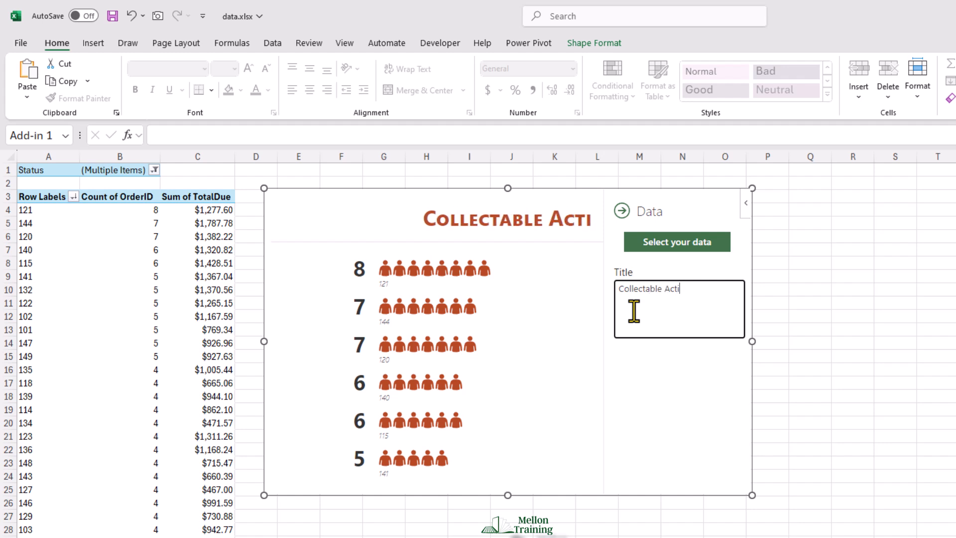
pyautogui.write('vities')
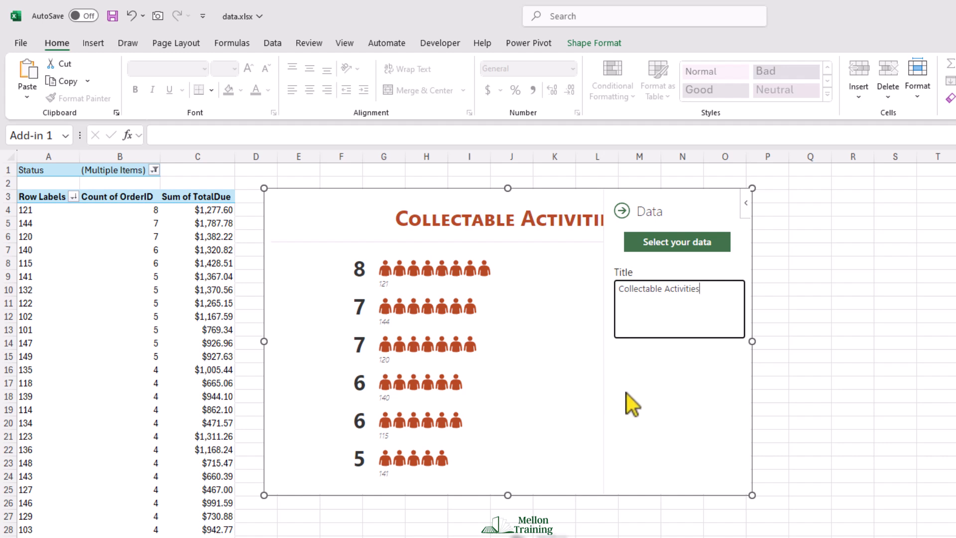
pyautogui.click(640, 379)
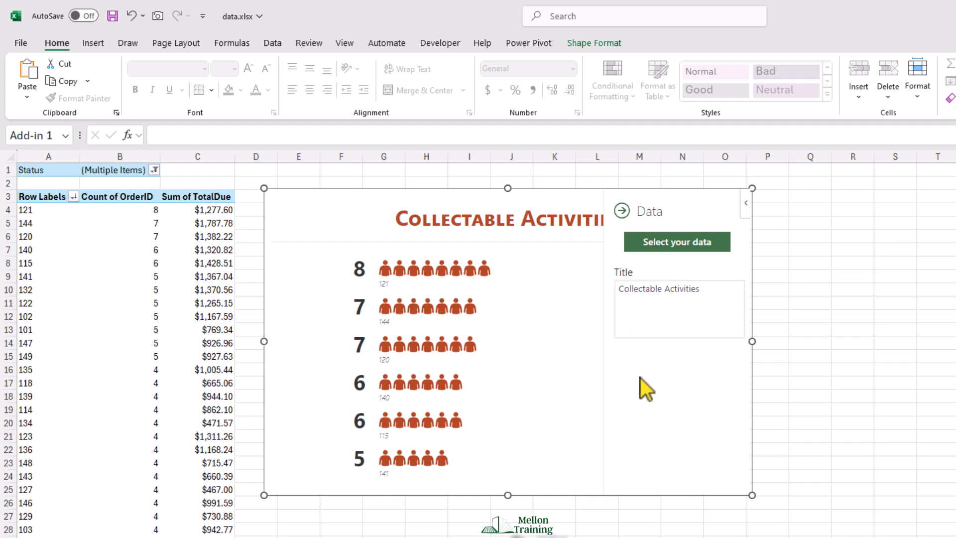
pyautogui.click(622, 210)
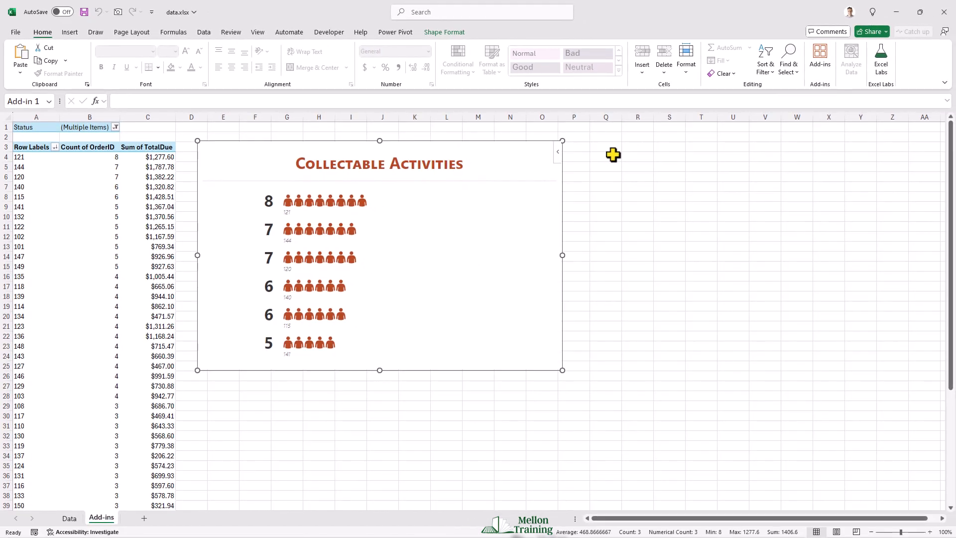
# Step: Search the add-ins for "bubb" and insert the Bubbles add-in on the sheet
pyautogui.click(586, 165)
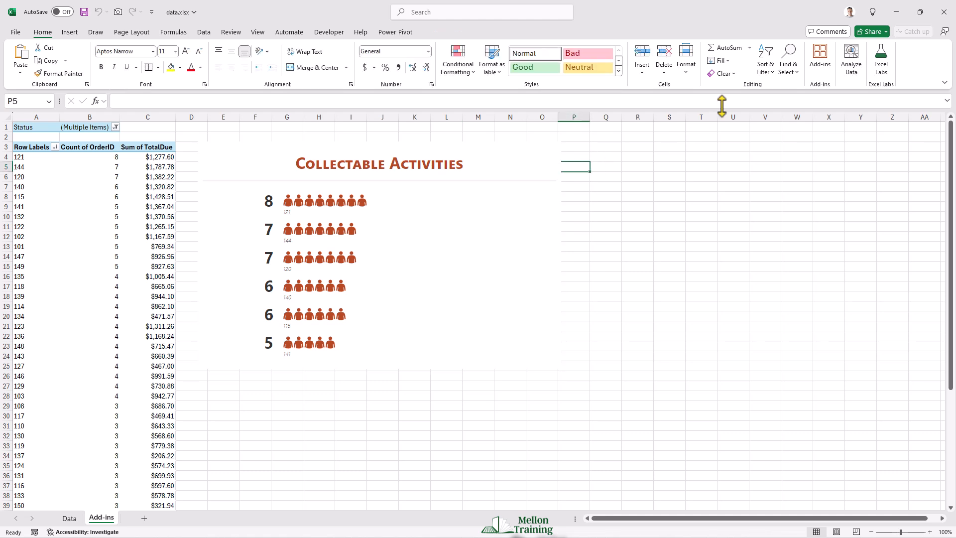
pyautogui.click(823, 68)
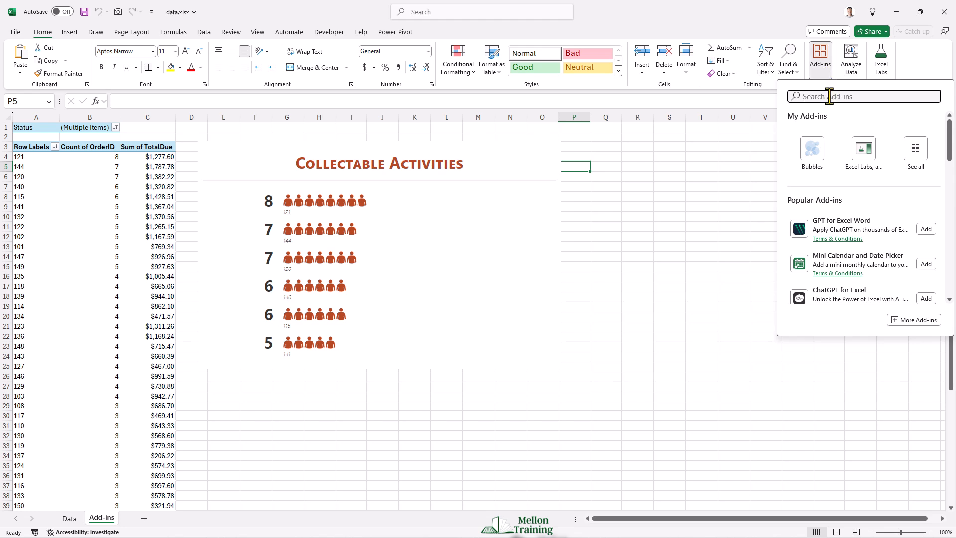
pyautogui.write('bubb')
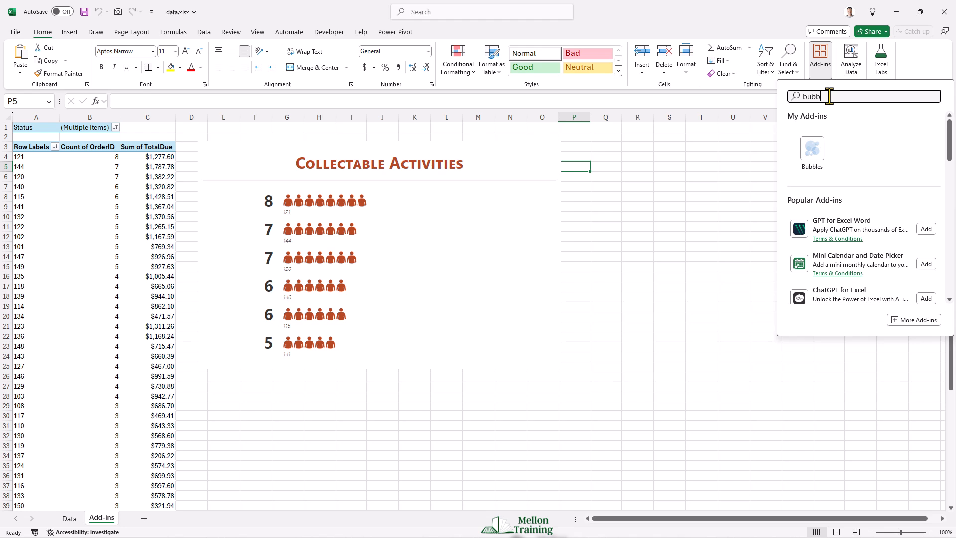
pyautogui.click(801, 154)
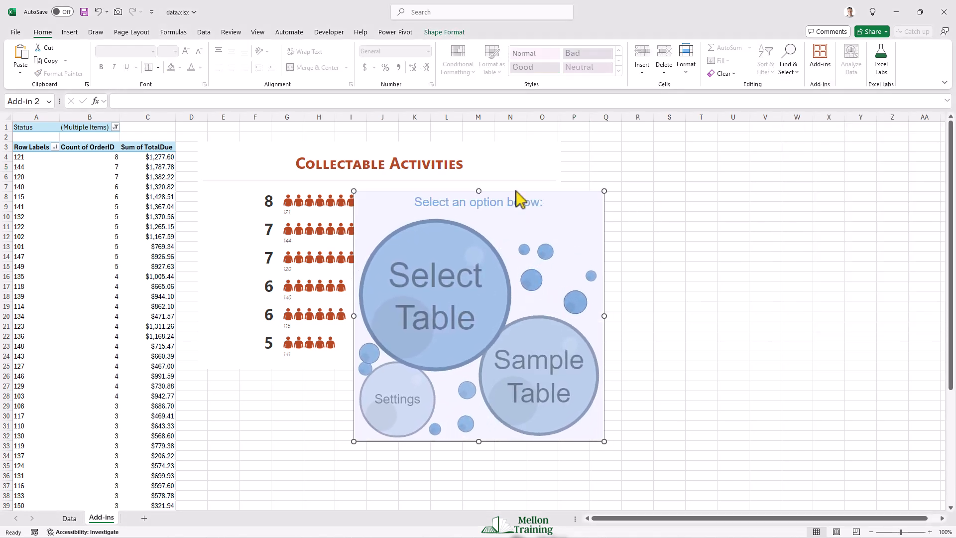
# Step: Place the Bubbles object beside the PivotTable over about columns D to K, and the People Graph next to it from about column L
pyautogui.moveTo(516, 192); pyautogui.dragTo(462, 228)
pyautogui.click(226, 152)
pyautogui.moveTo(230, 151); pyautogui.dragTo(581, 162)
pyautogui.click(337, 239)
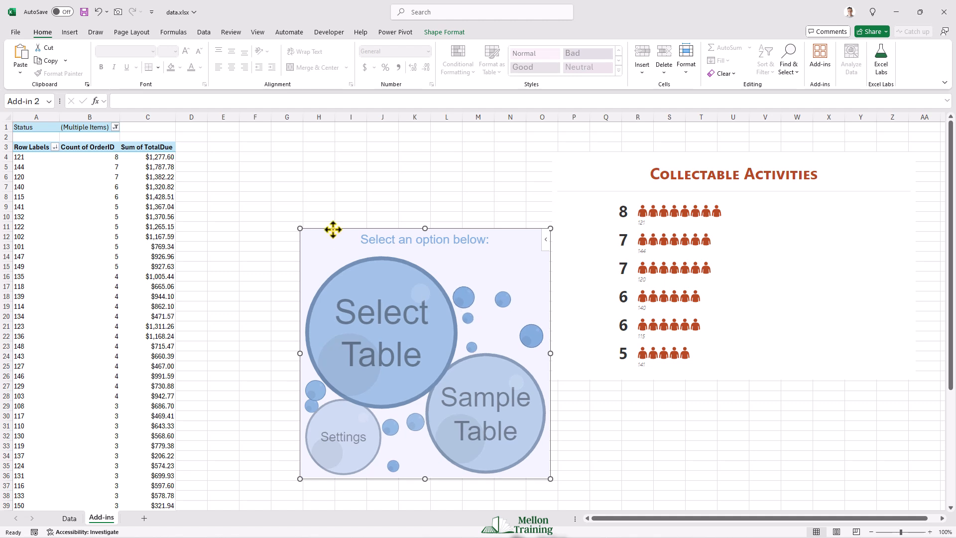
pyautogui.moveTo(333, 228); pyautogui.dragTo(210, 128)
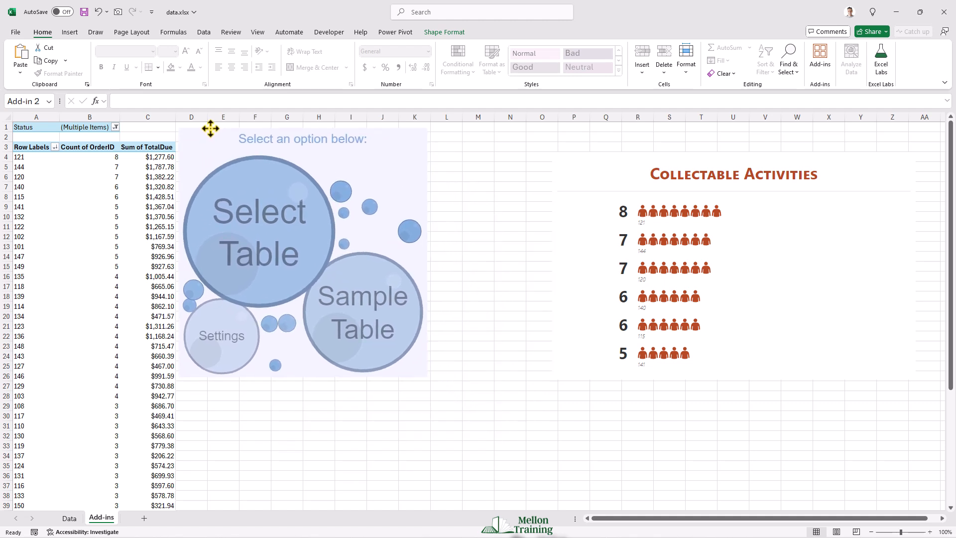
pyautogui.click(588, 159)
pyautogui.moveTo(589, 158); pyautogui.dragTo(471, 132)
# Step: Link the Bubbles add-in to the PivotTable's data rows in range A4:C53 of the Add-ins sheet, without the Grand Total
pyautogui.click(328, 154)
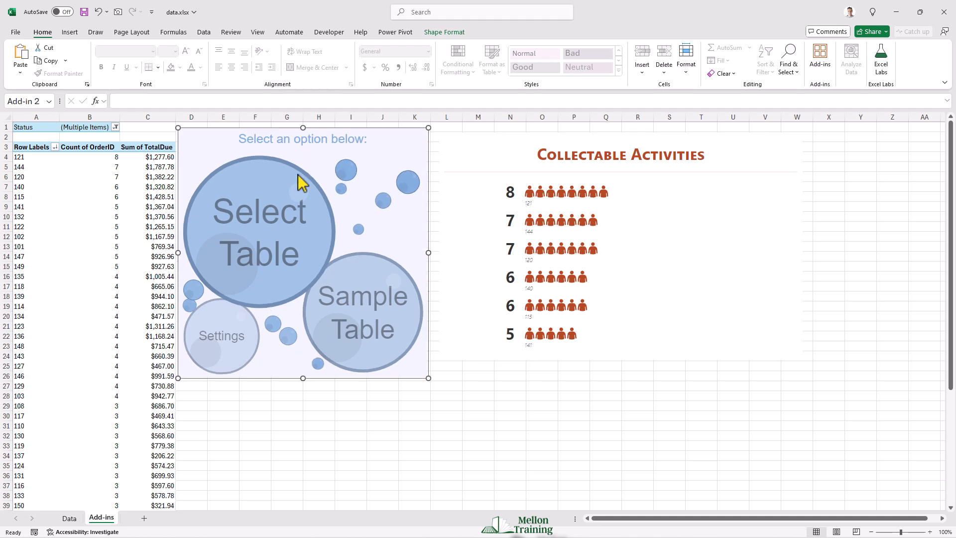
pyautogui.click(270, 210)
pyautogui.moveTo(638, 246); pyautogui.dragTo(333, 396)
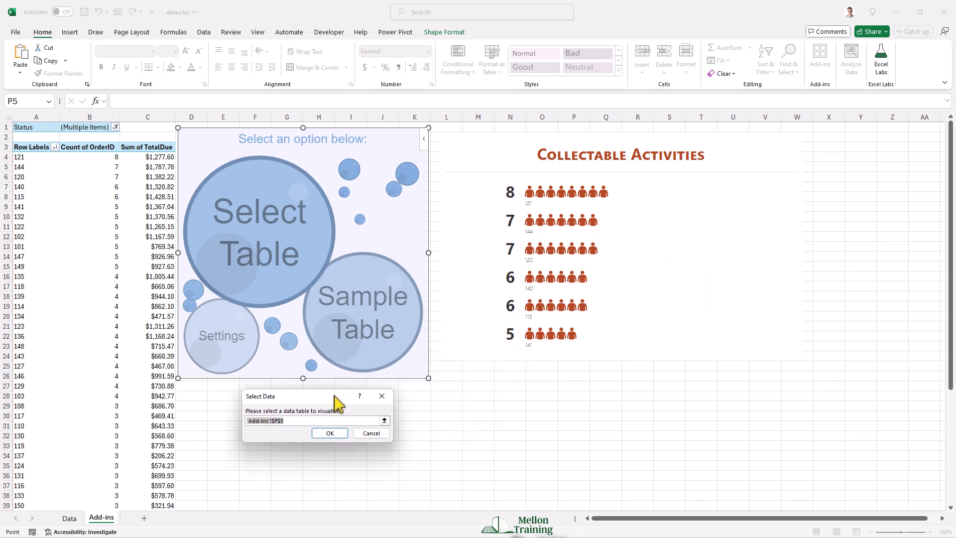
pyautogui.click(382, 421)
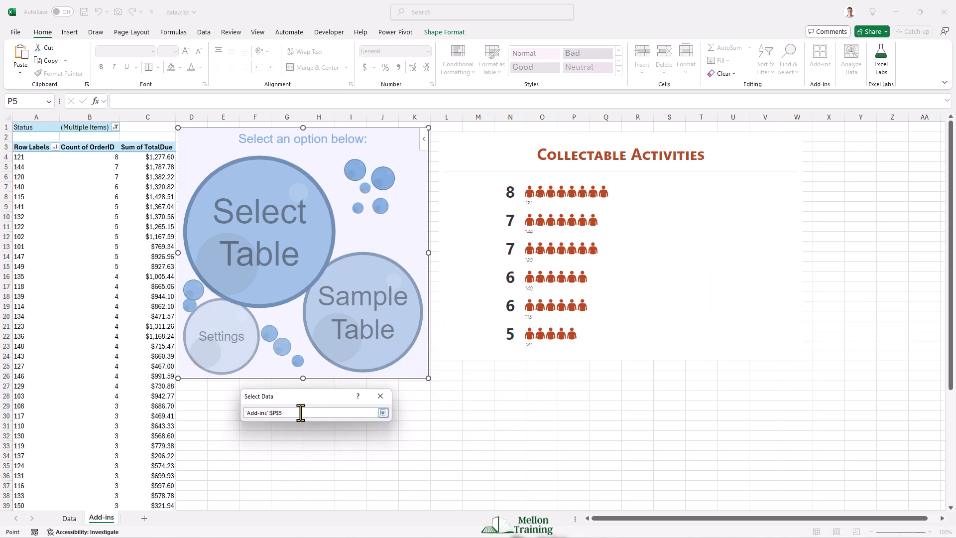
pyautogui.moveTo(299, 412); pyautogui.dragTo(217, 412)
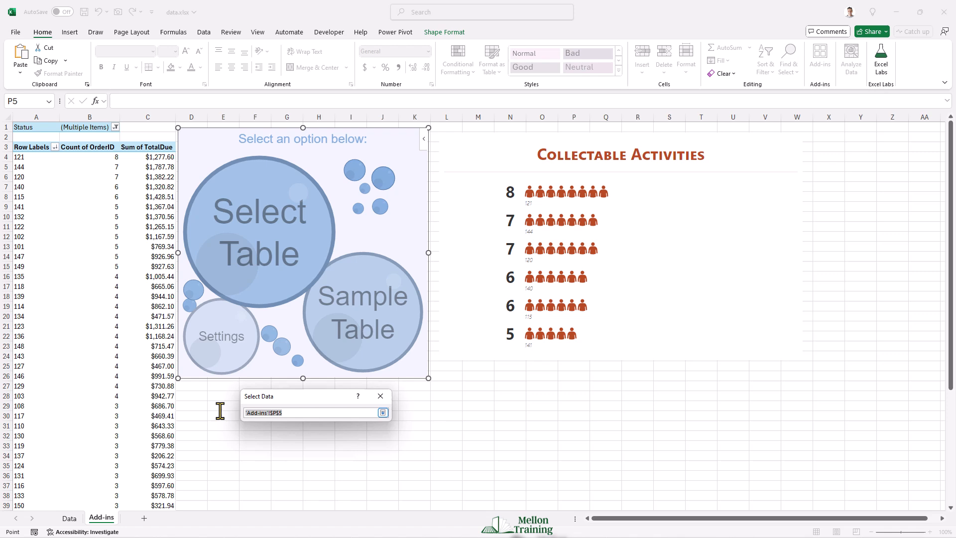
pyautogui.click(32, 156)
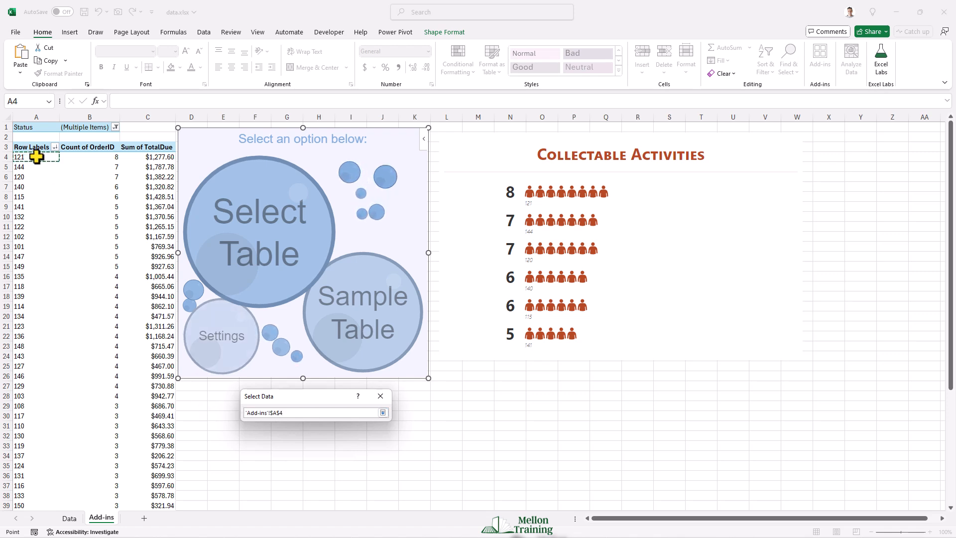
pyautogui.moveTo(32, 157); pyautogui.dragTo(143, 254)
pyautogui.moveTo(143, 276); pyautogui.dragTo(154, 491)
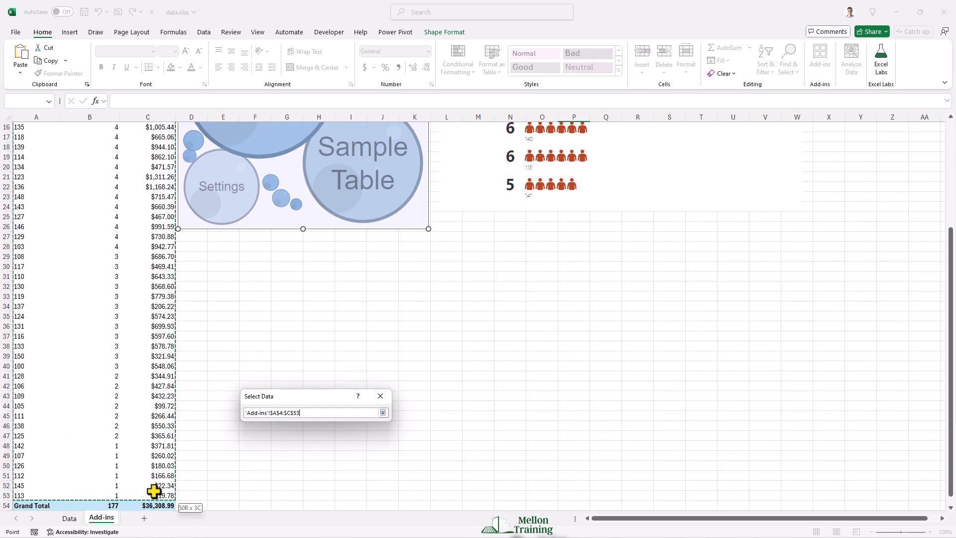
pyautogui.click(382, 412)
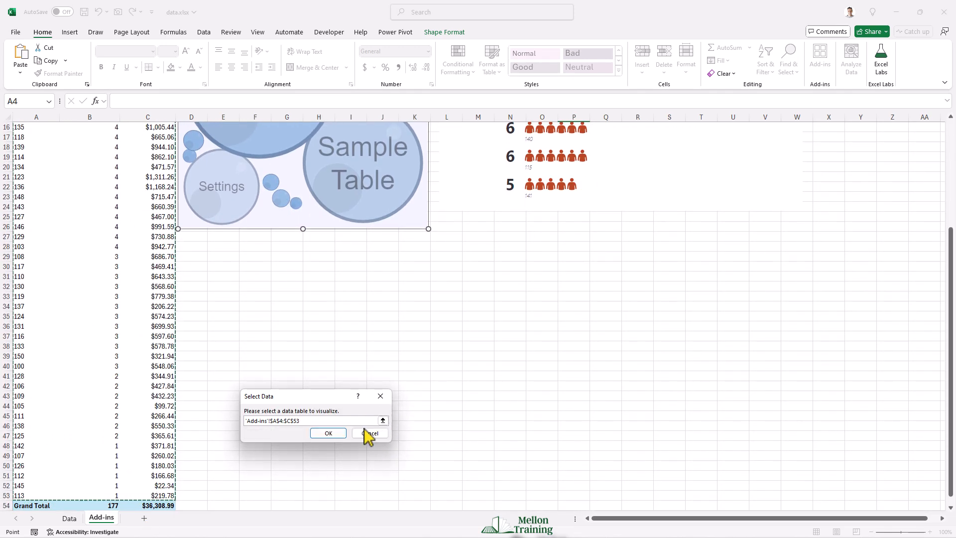
pyautogui.click(329, 434)
pyautogui.scroll(5, 326, 369)
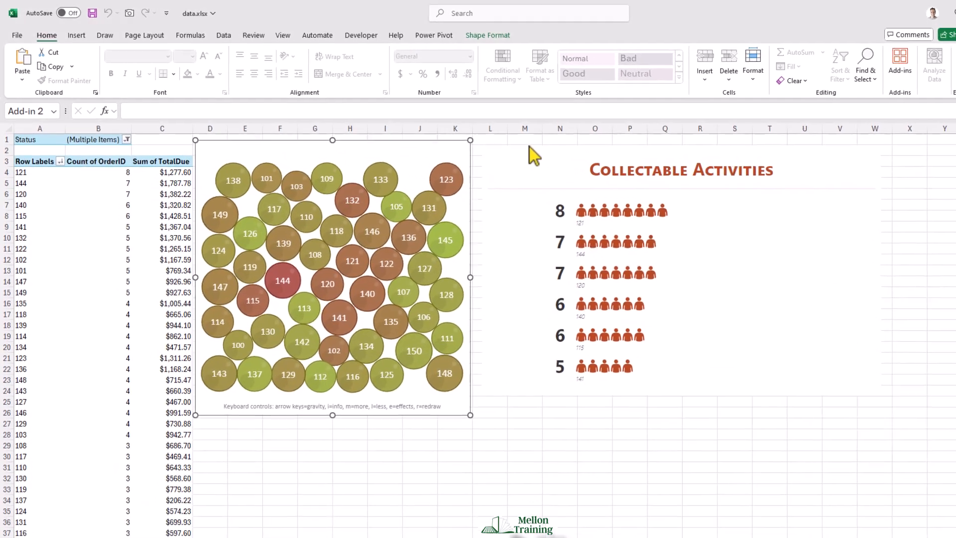
# Step: Move the Bubbles object down slightly so its upper edge lines up with the top of row 2 and the People Graph
pyautogui.click(530, 148)
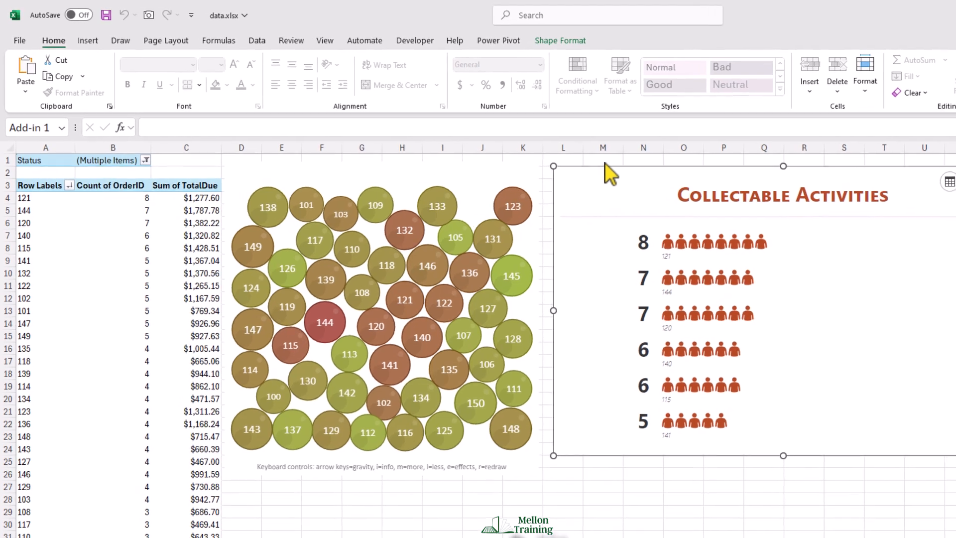
pyautogui.click(433, 164)
pyautogui.moveTo(434, 166); pyautogui.dragTo(434, 169)
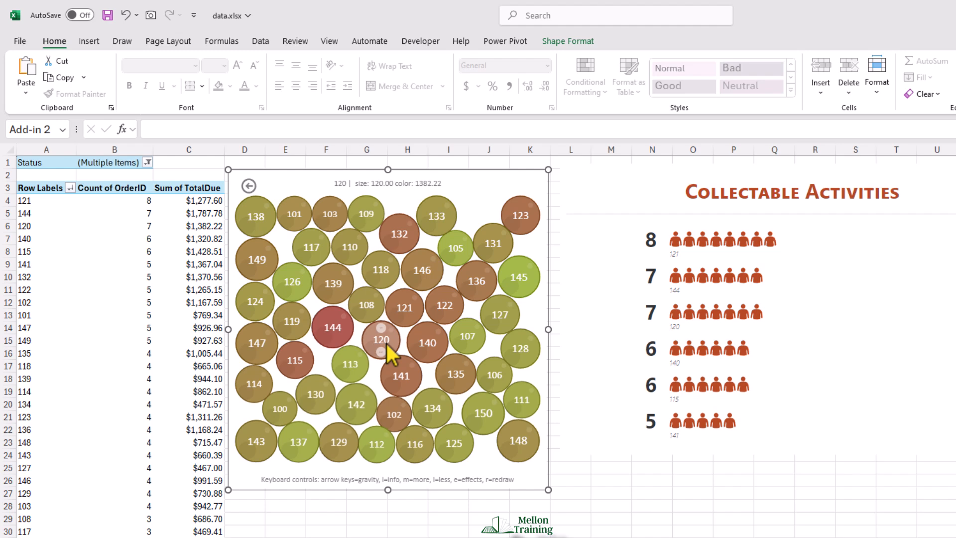
# Step: Rearrange the bubbles, placing 134 and 112 near bubbles 115 and 142, and bubble 144 in the uppermost row beside 109
pyautogui.moveTo(311, 302); pyautogui.dragTo(288, 332)
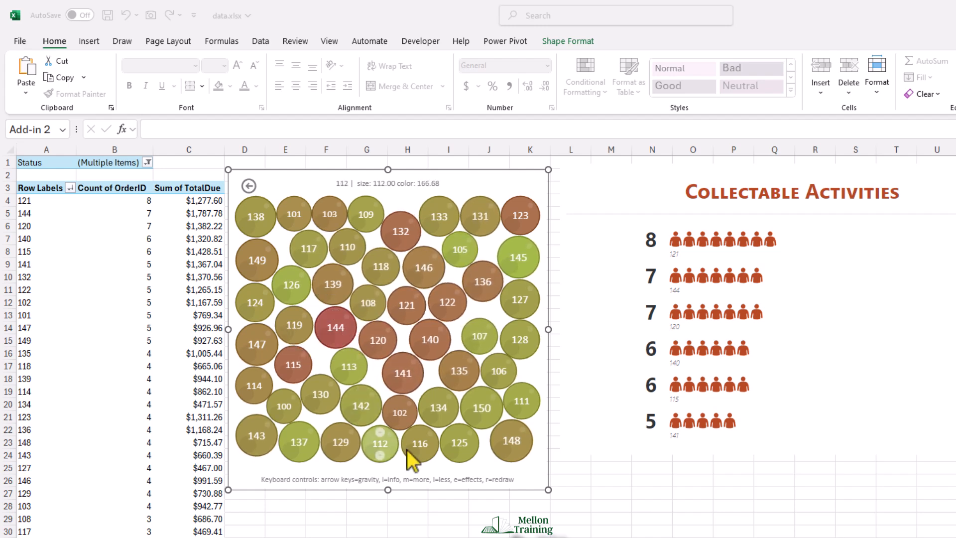
pyautogui.click(437, 398)
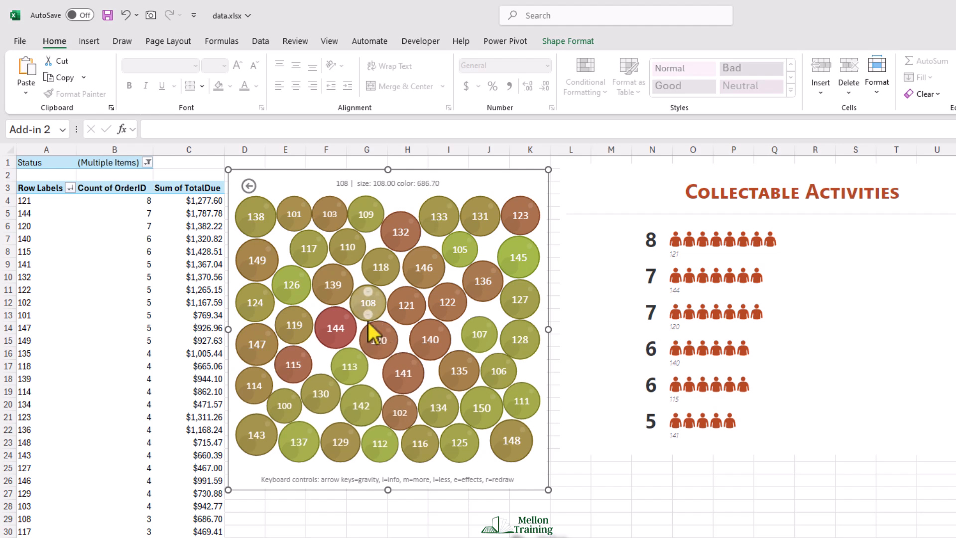
pyautogui.moveTo(508, 370); pyautogui.dragTo(332, 386)
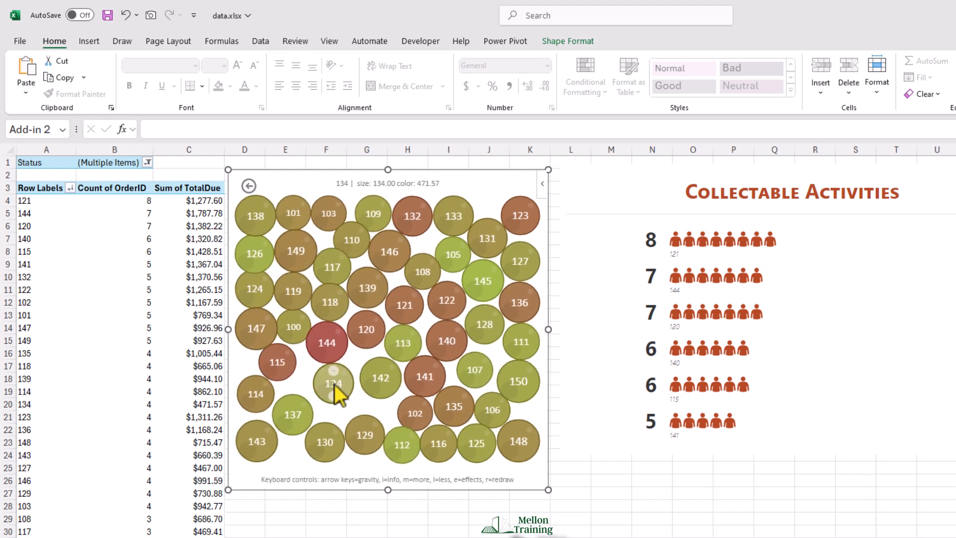
pyautogui.moveTo(400, 449); pyautogui.dragTo(335, 379)
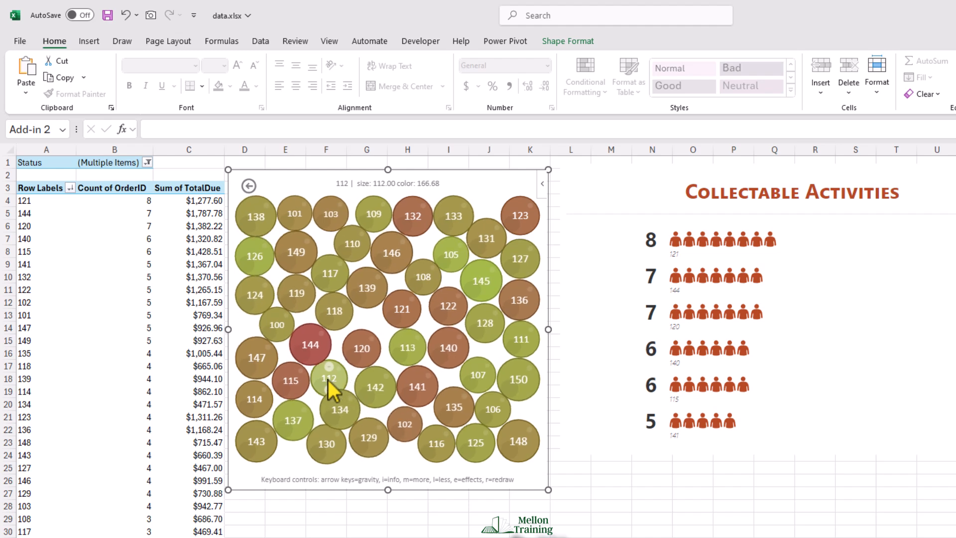
pyautogui.moveTo(298, 335); pyautogui.dragTo(386, 216)
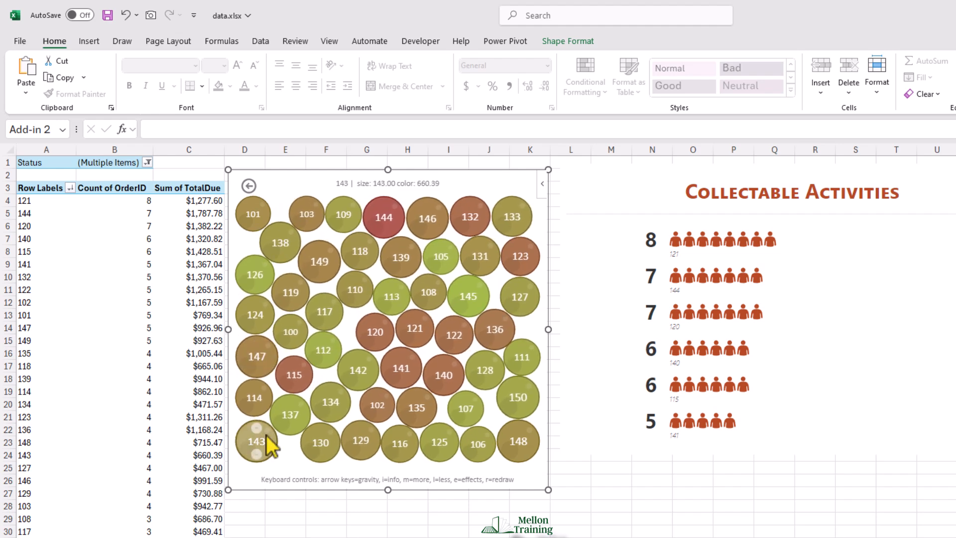